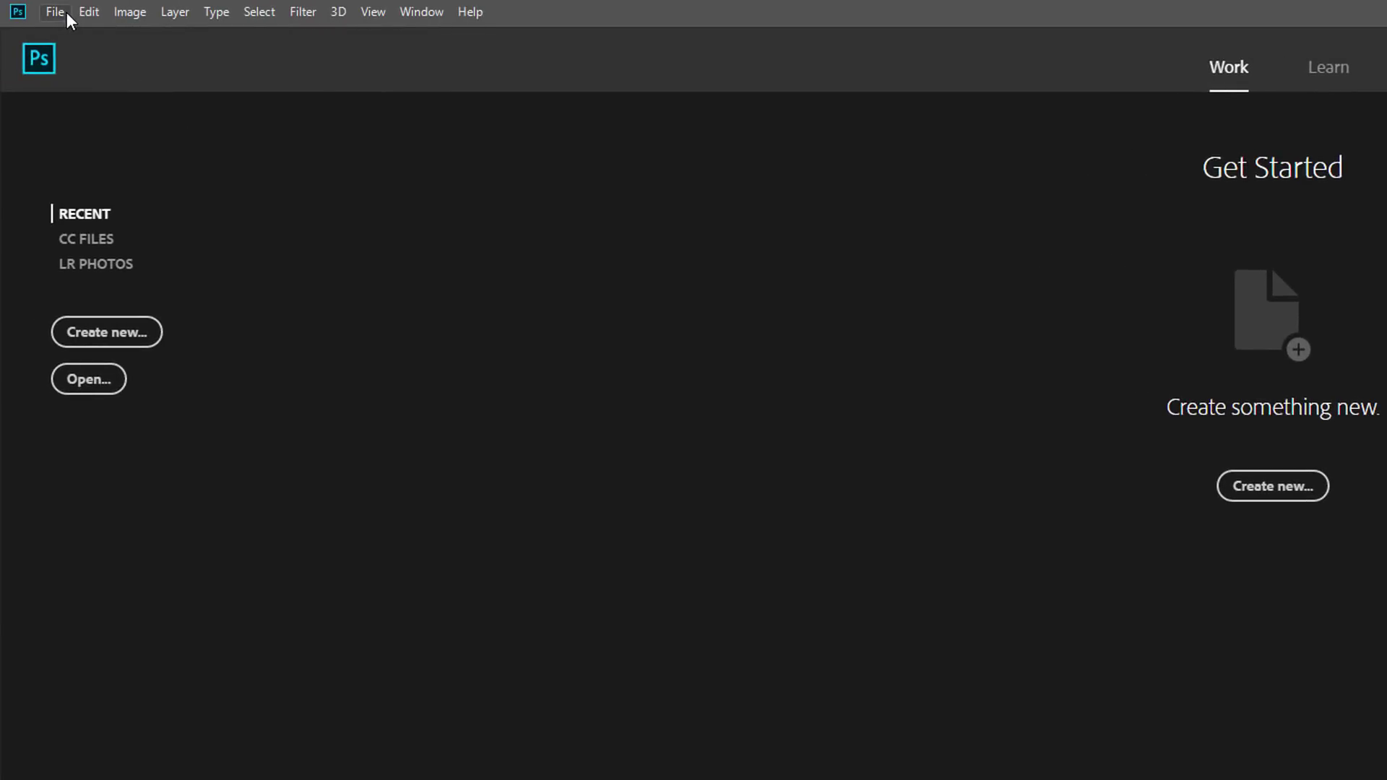
Step: Create a new document 1000 by 1000 pixels at 72 pixels/inch in RGB Color with White background contents
click(65, 13)
click(110, 33)
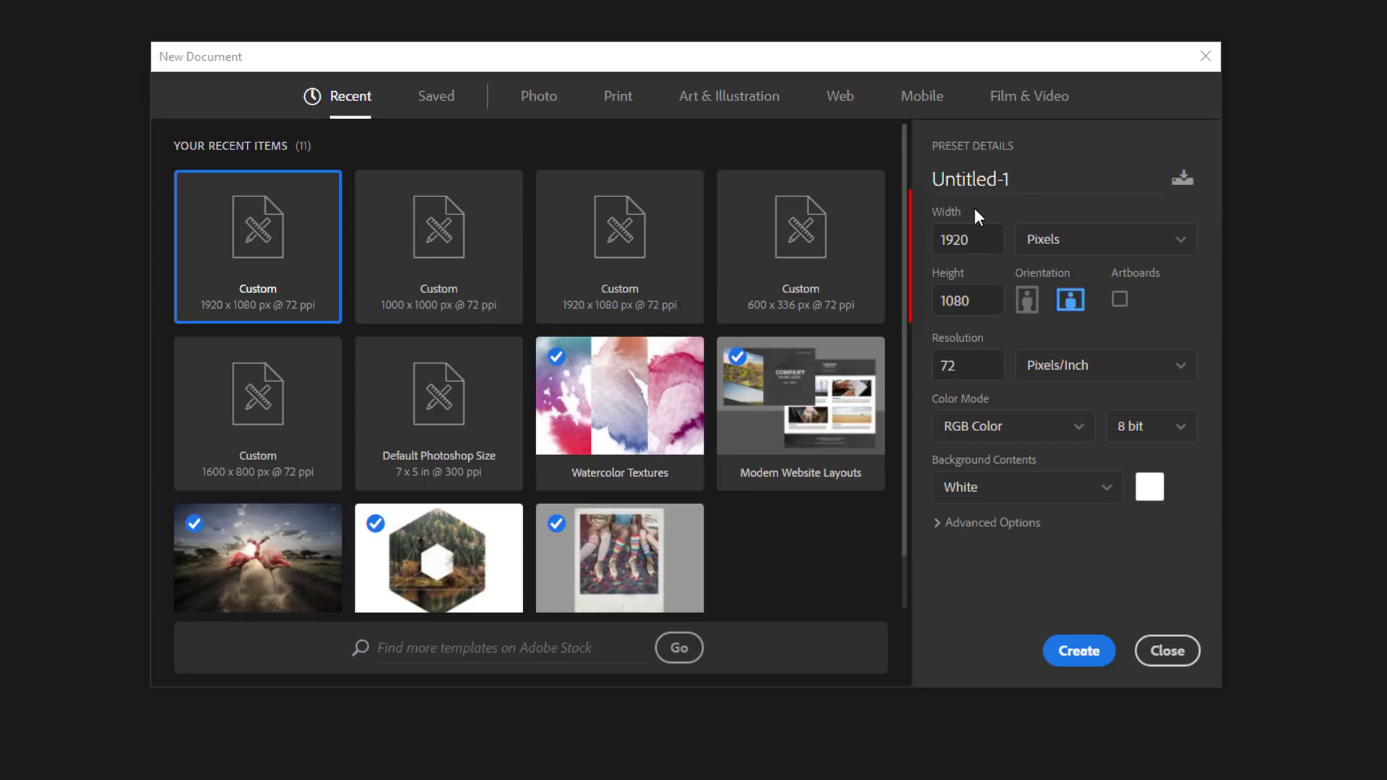
drag(975, 244, 913, 238)
text(1000)
drag(979, 300, 916, 294)
text(1000)
click(917, 298)
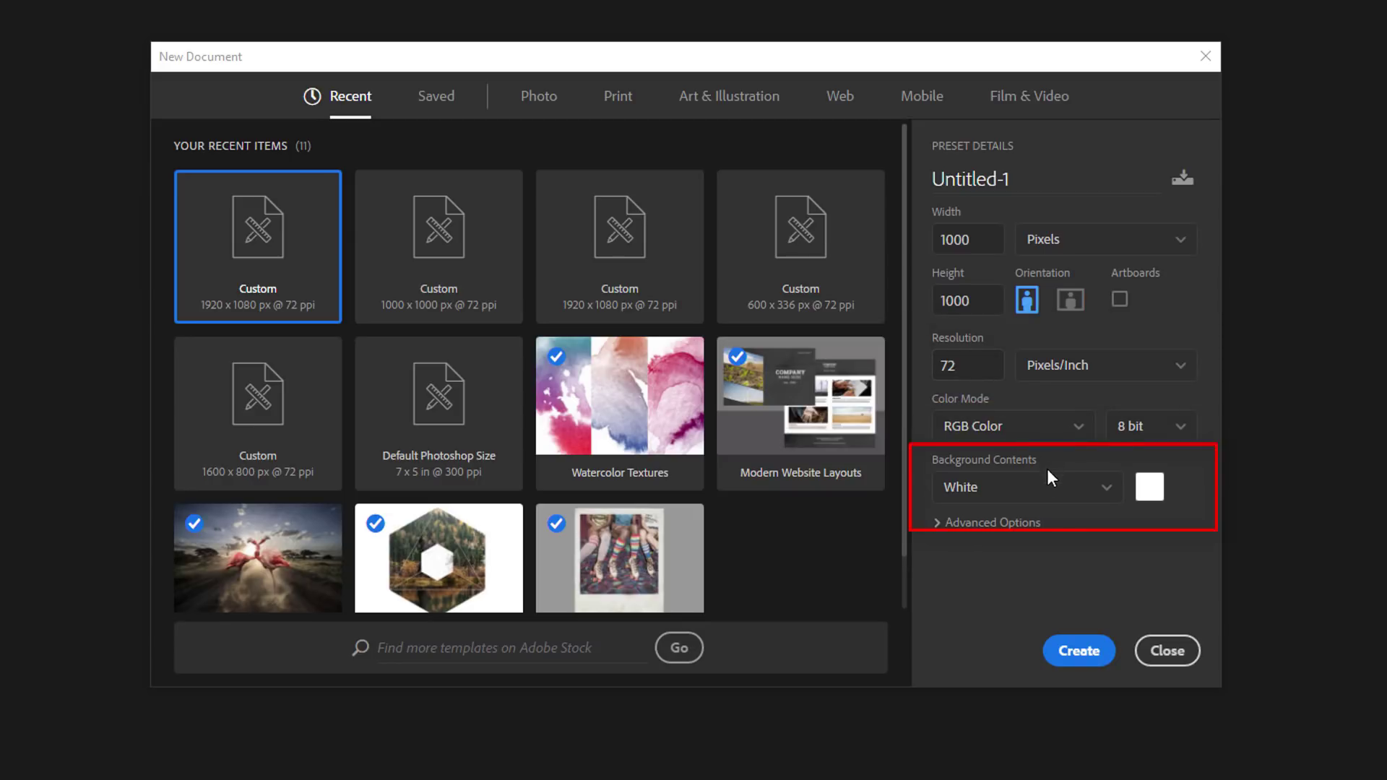
click(1027, 495)
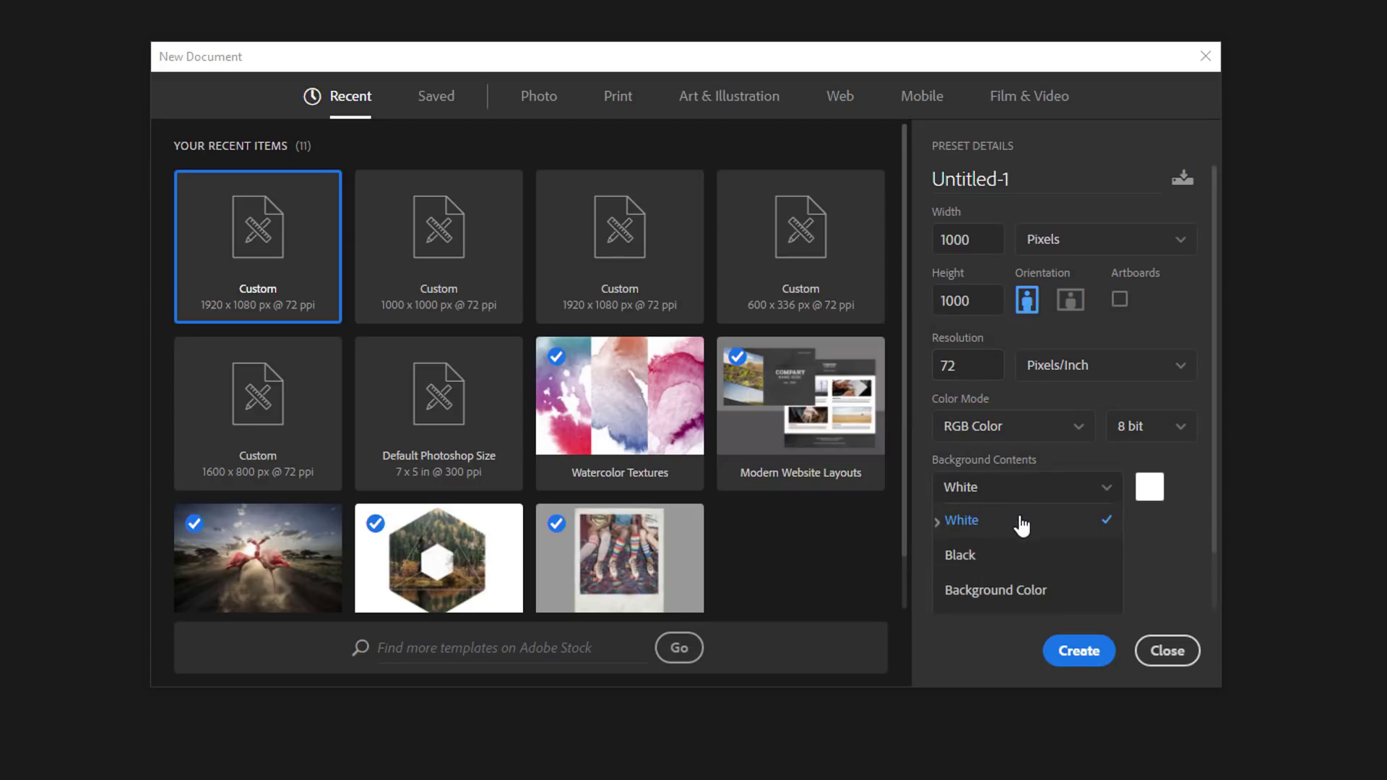
click(1023, 522)
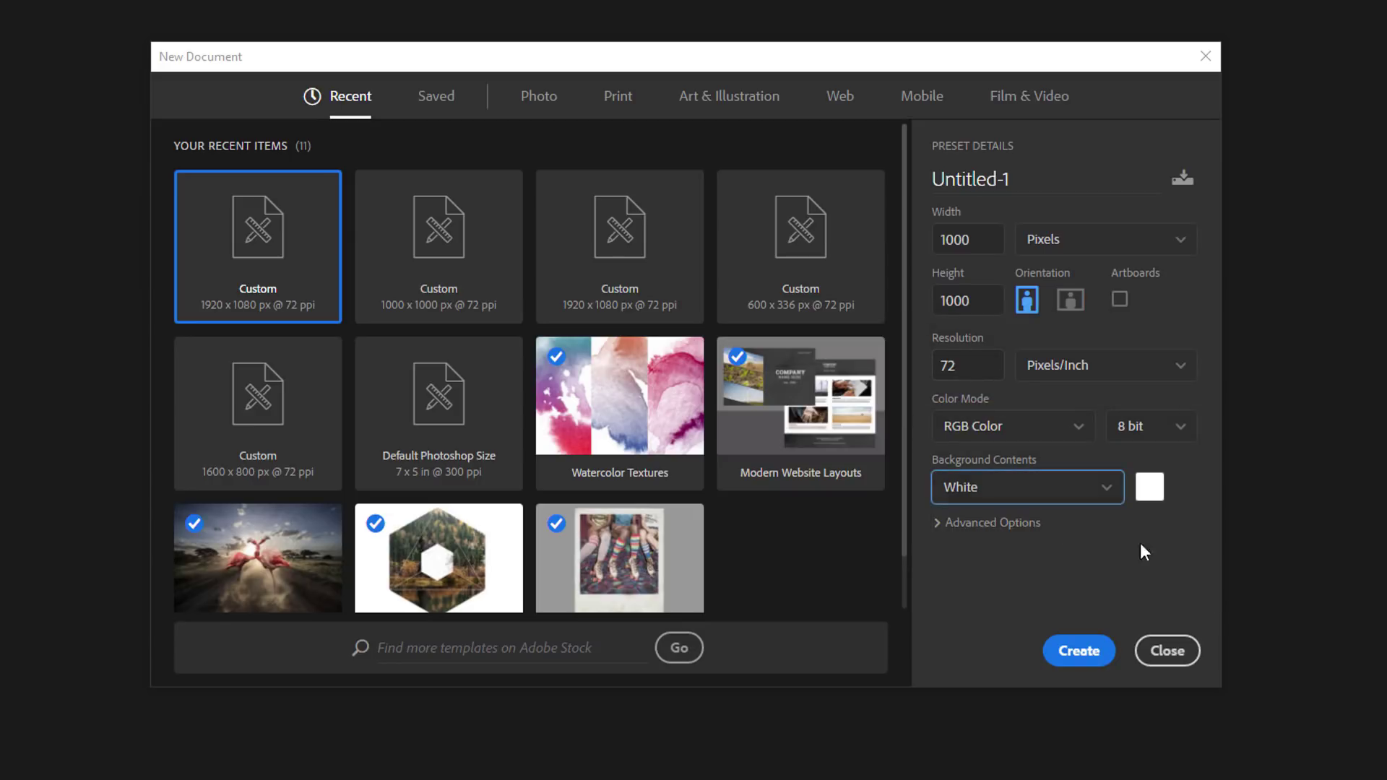
click(1088, 659)
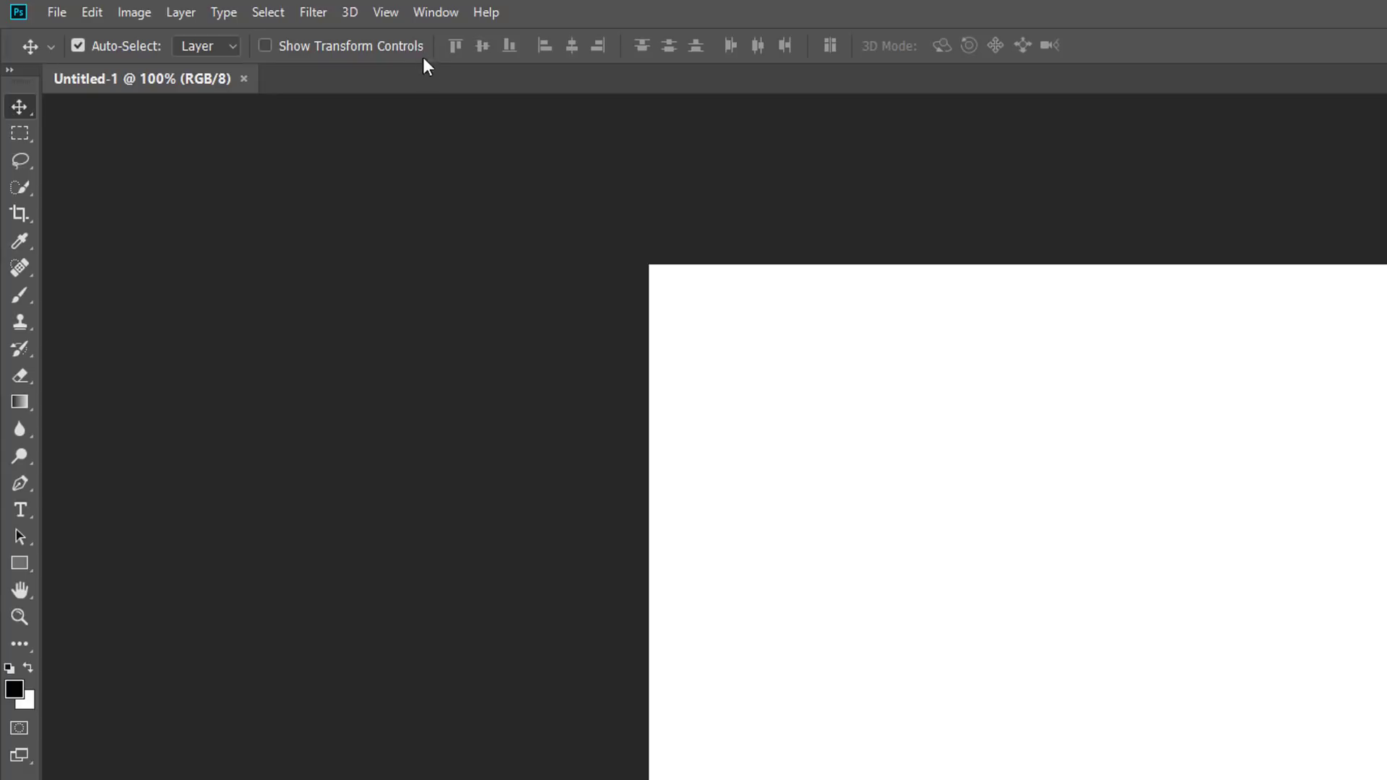
Step: Add a new guide layout with 6 columns and 6 rows, without gutters or margins, clearing existing guides
click(399, 15)
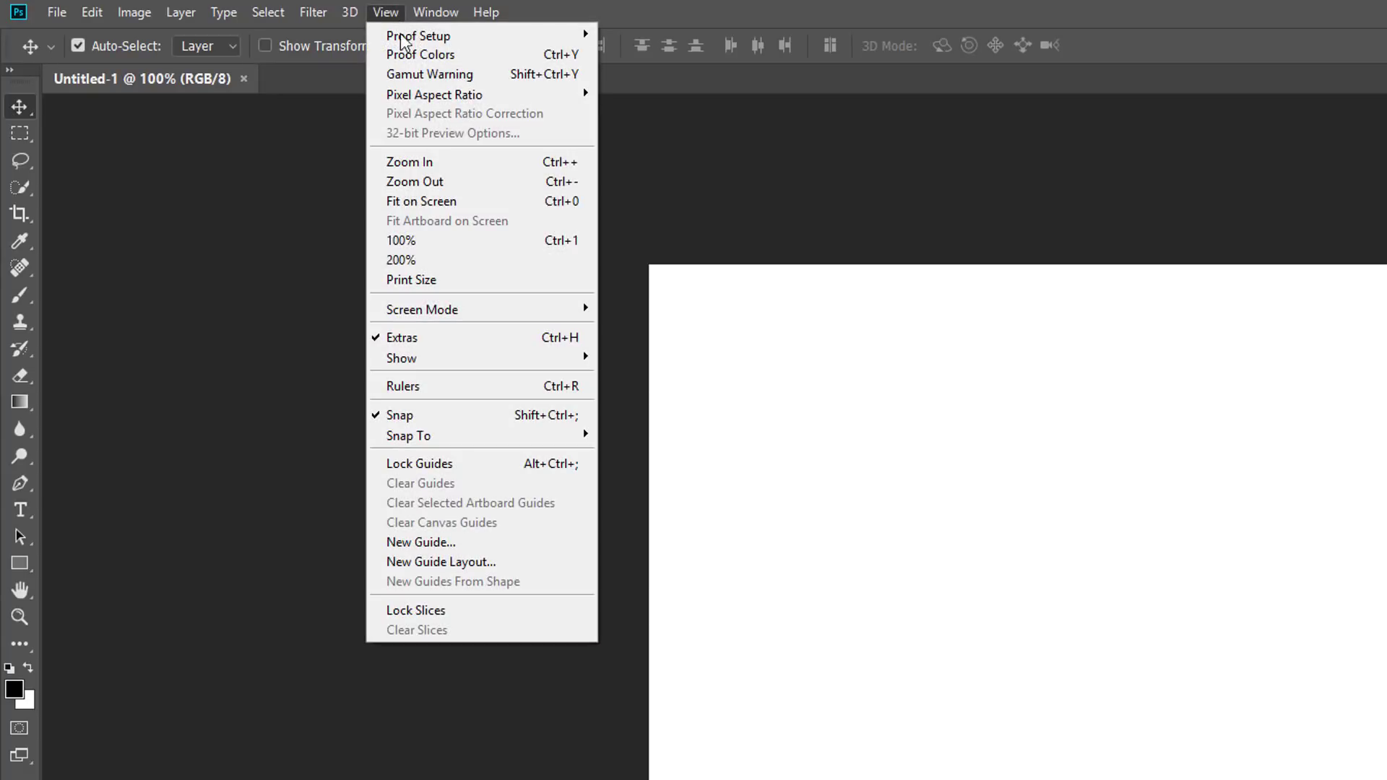
click(526, 562)
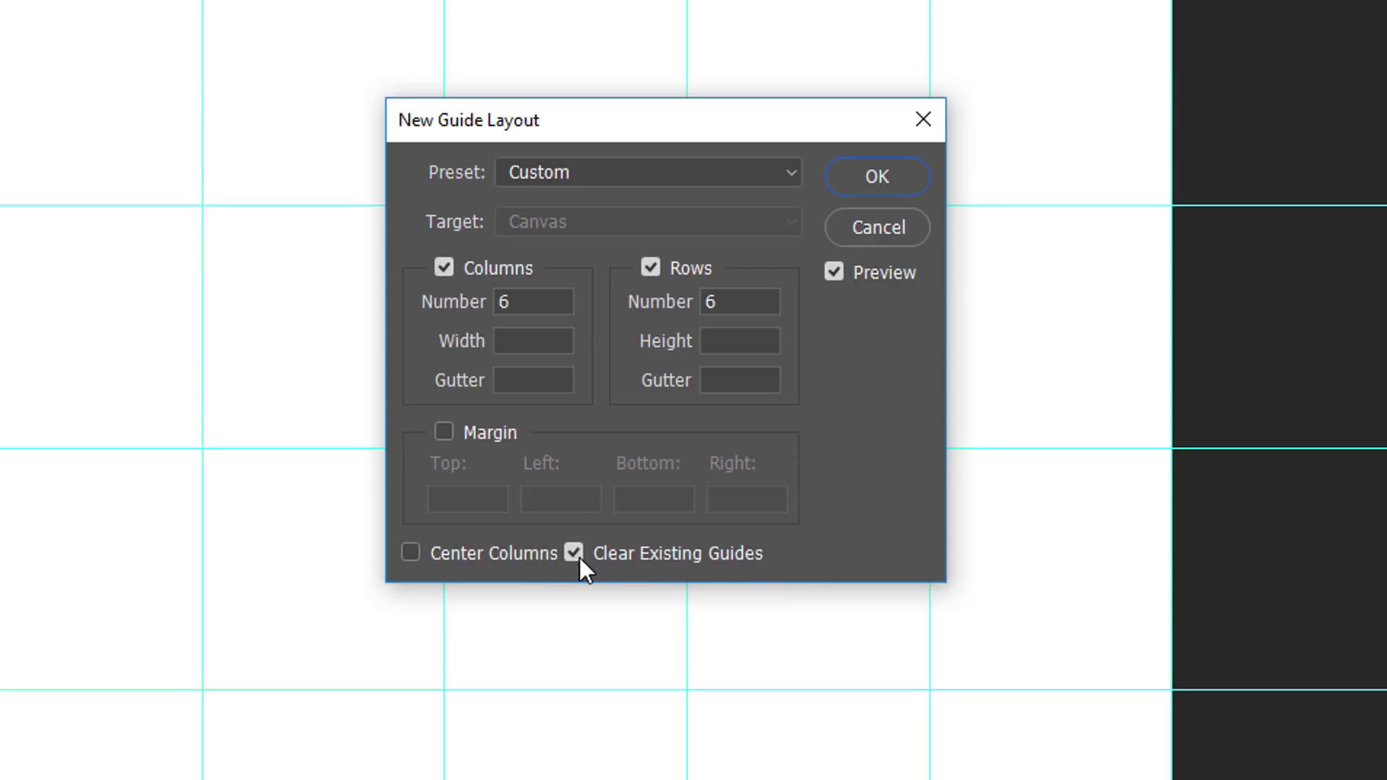
click(896, 175)
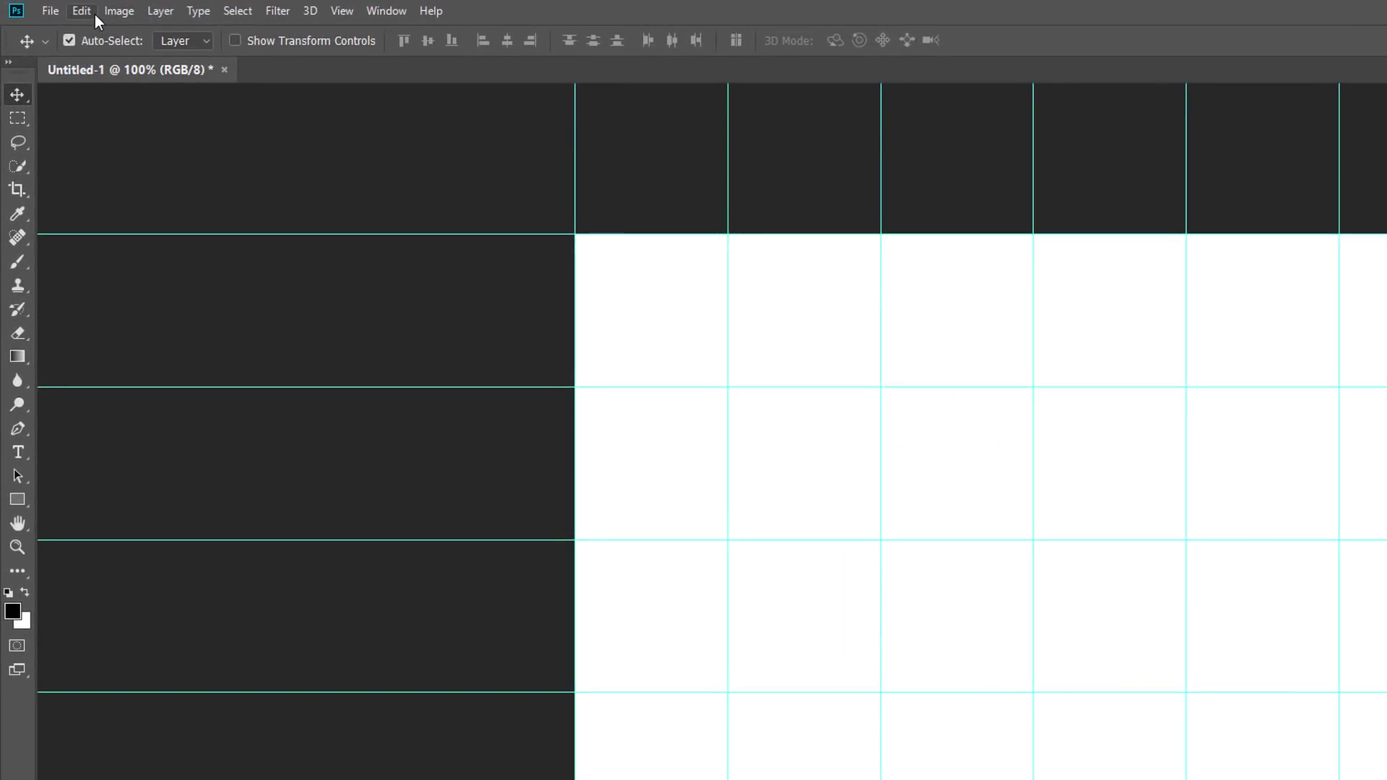
Step: Change the canvas guide color in the preferences to custom dark gray #282828, sampled from the area around the canvas
click(94, 15)
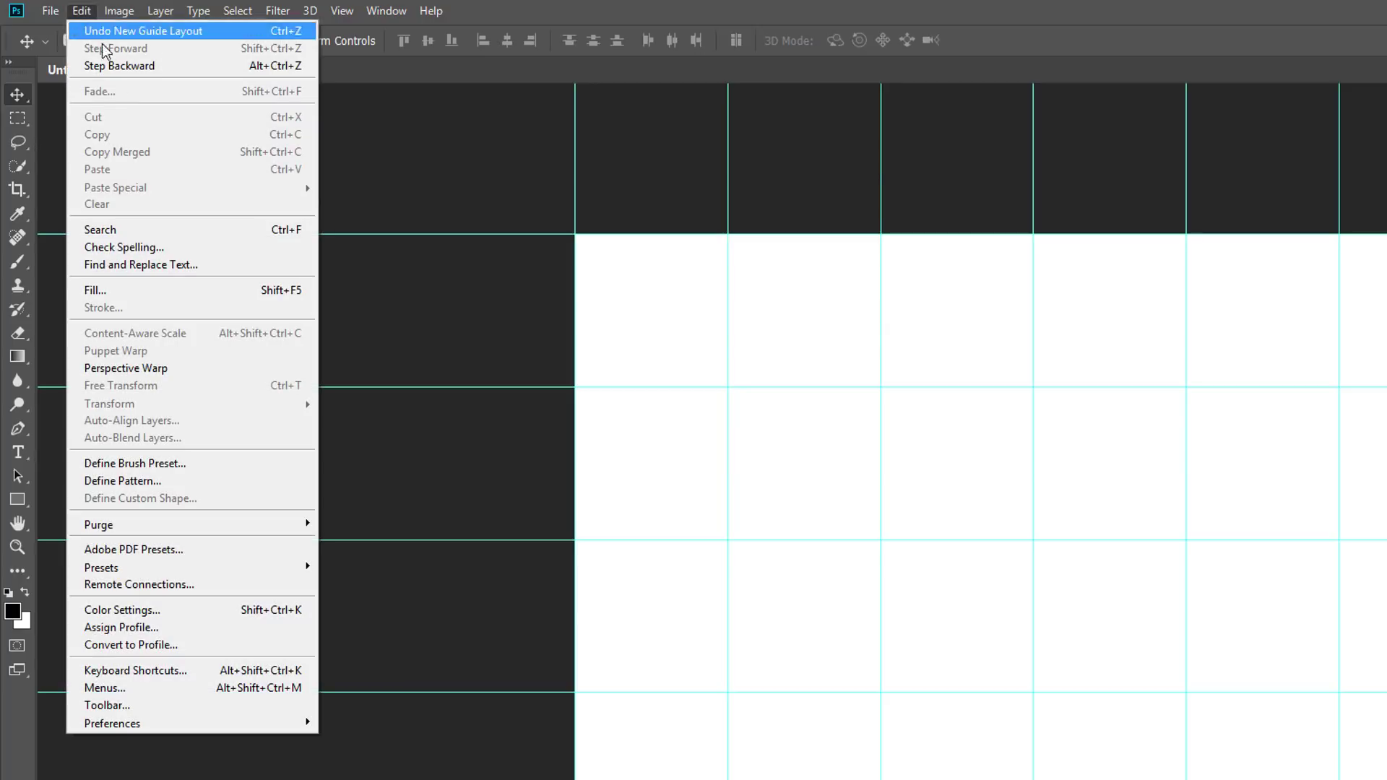
mouse_move(221, 722)
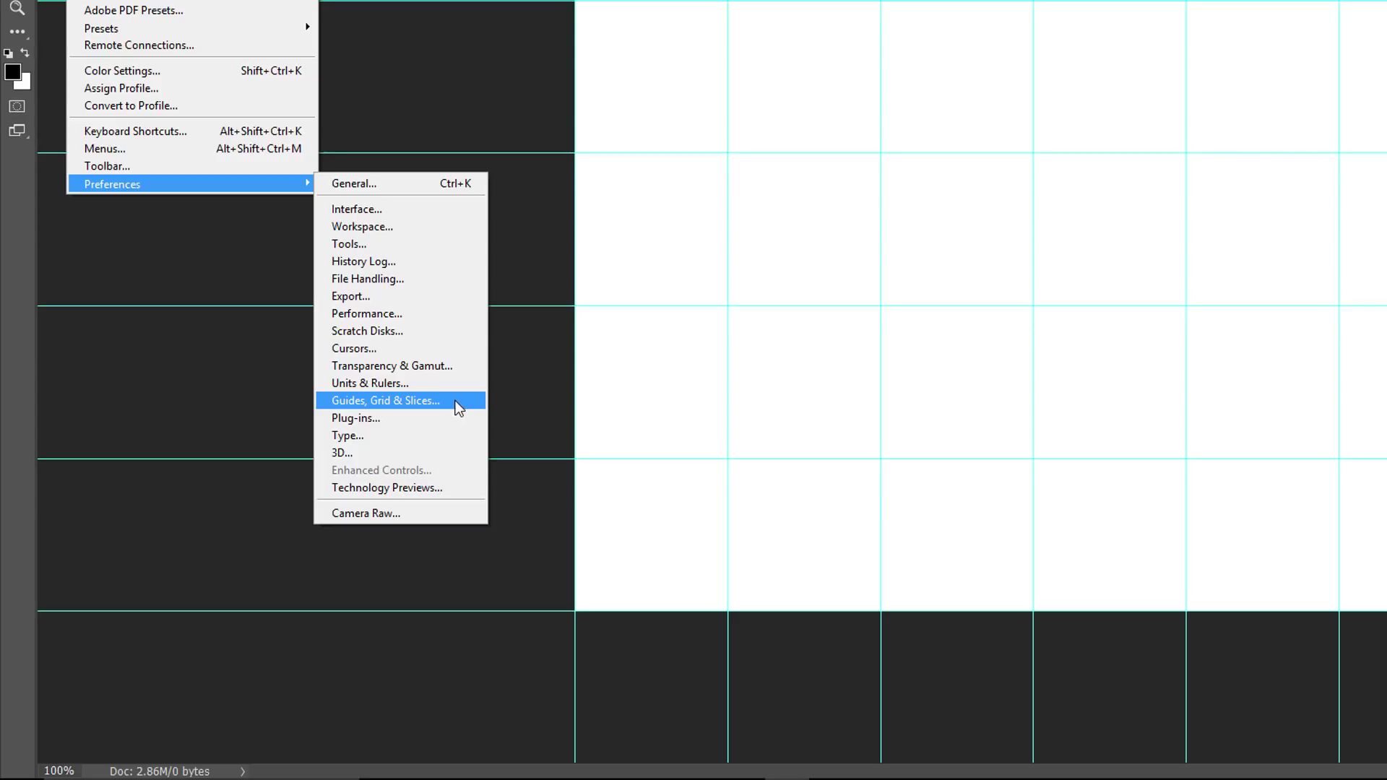
click(453, 400)
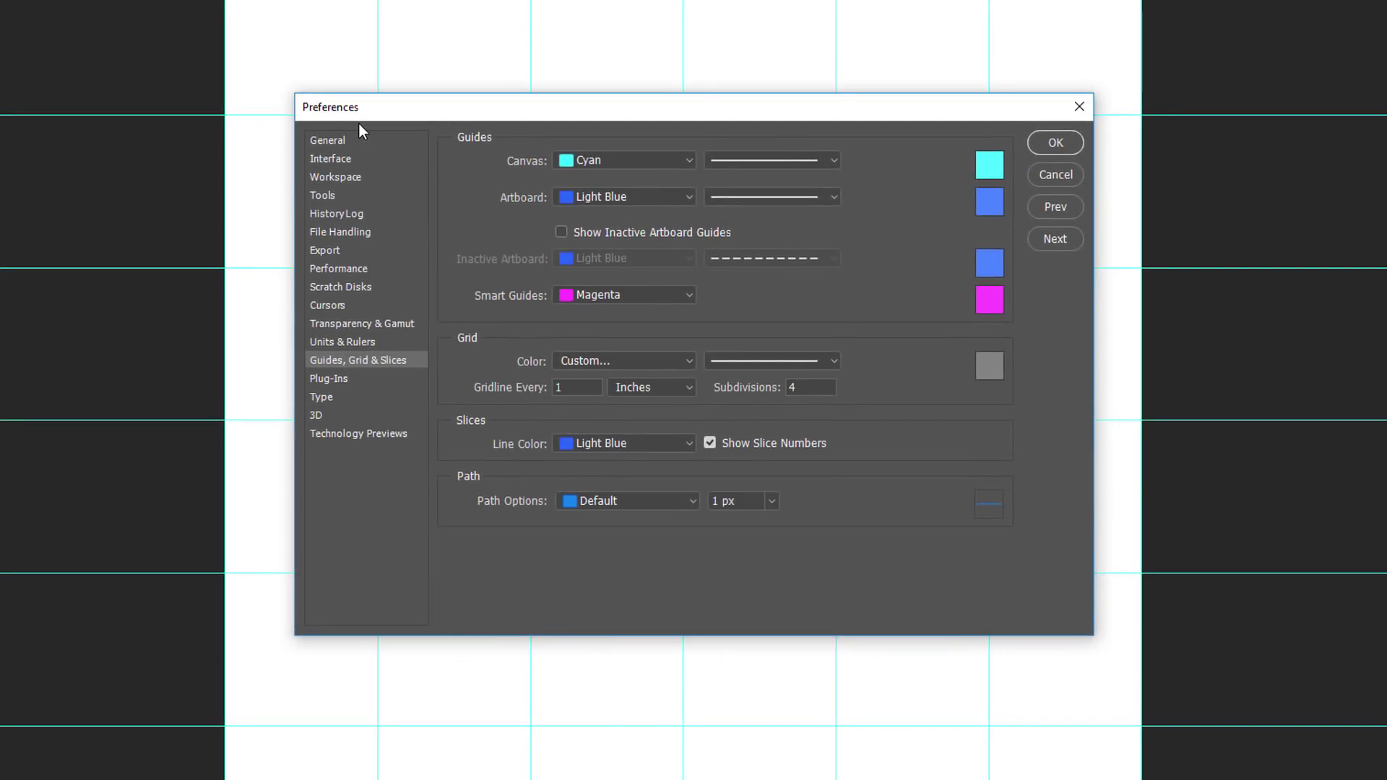
click(624, 159)
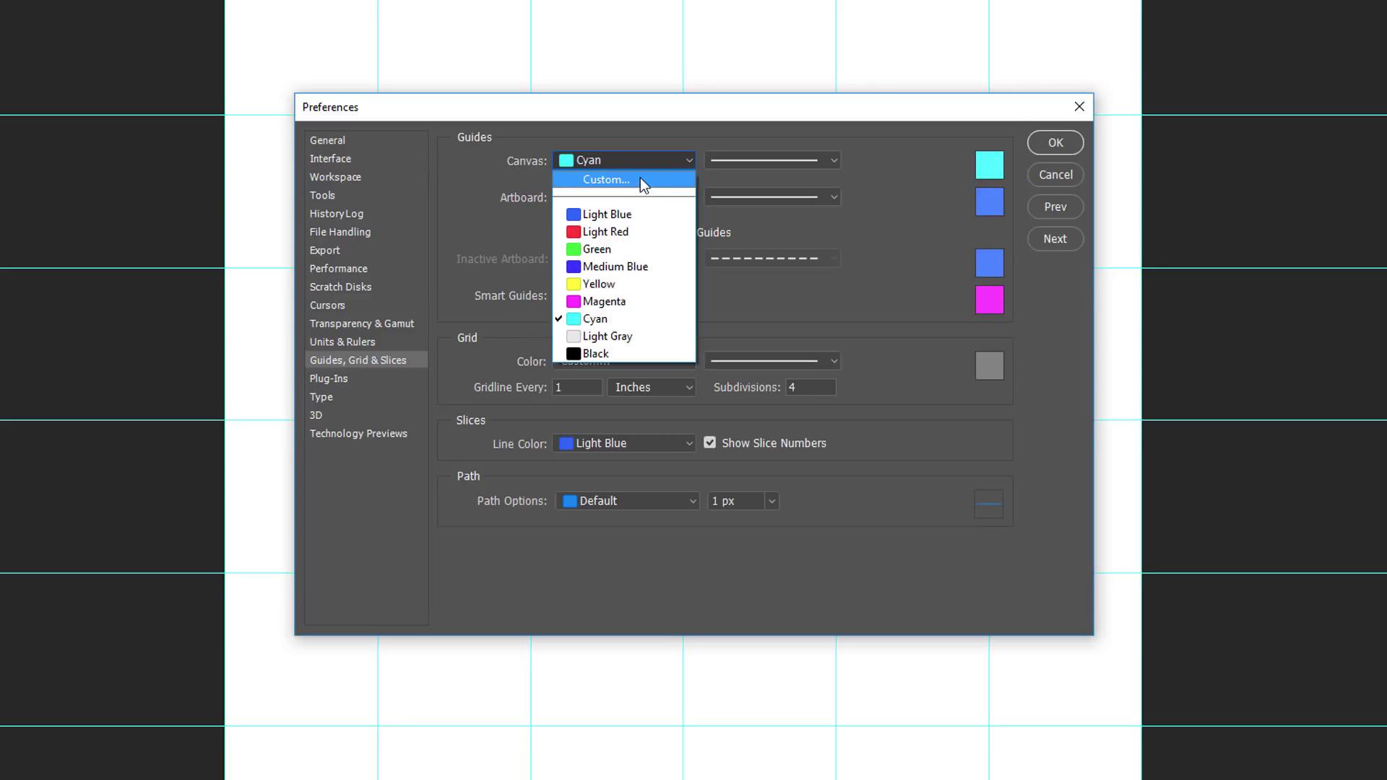
click(640, 178)
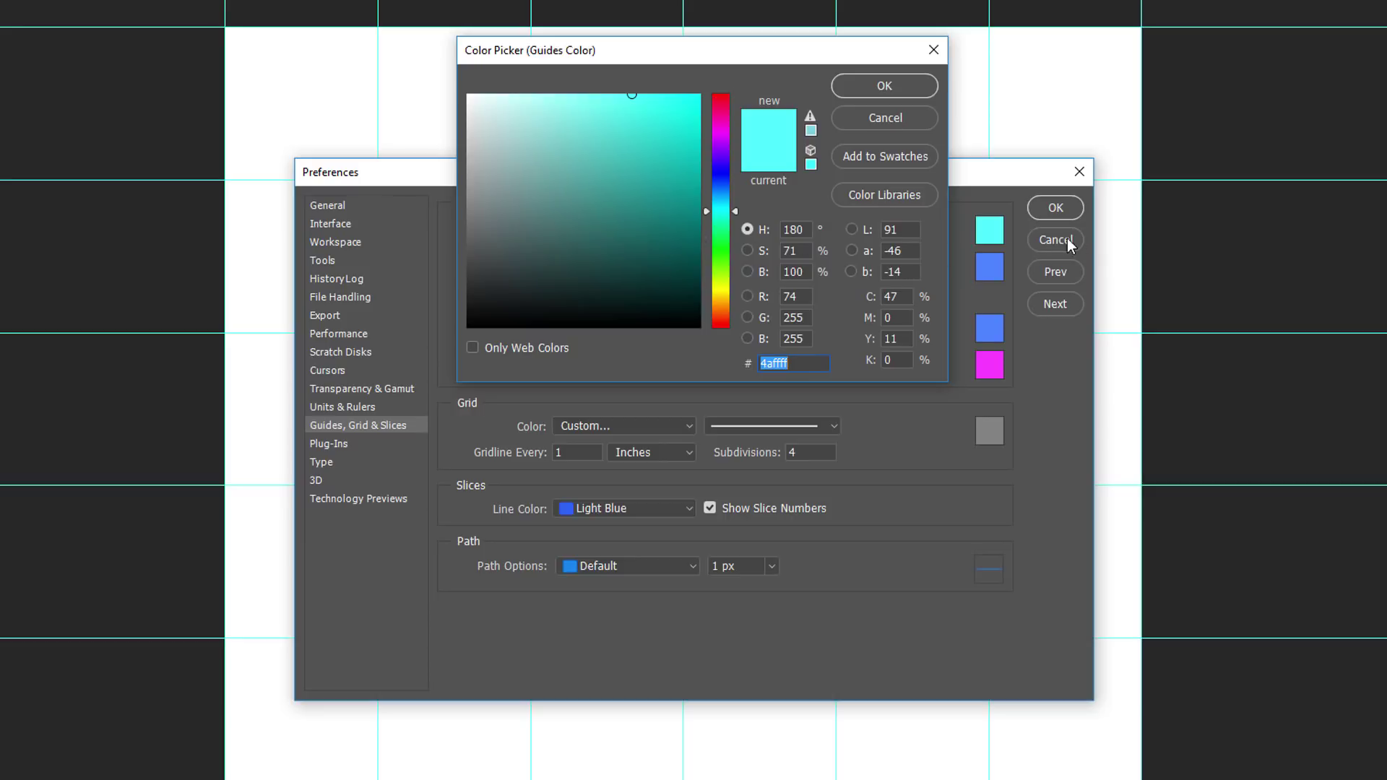
click(1216, 215)
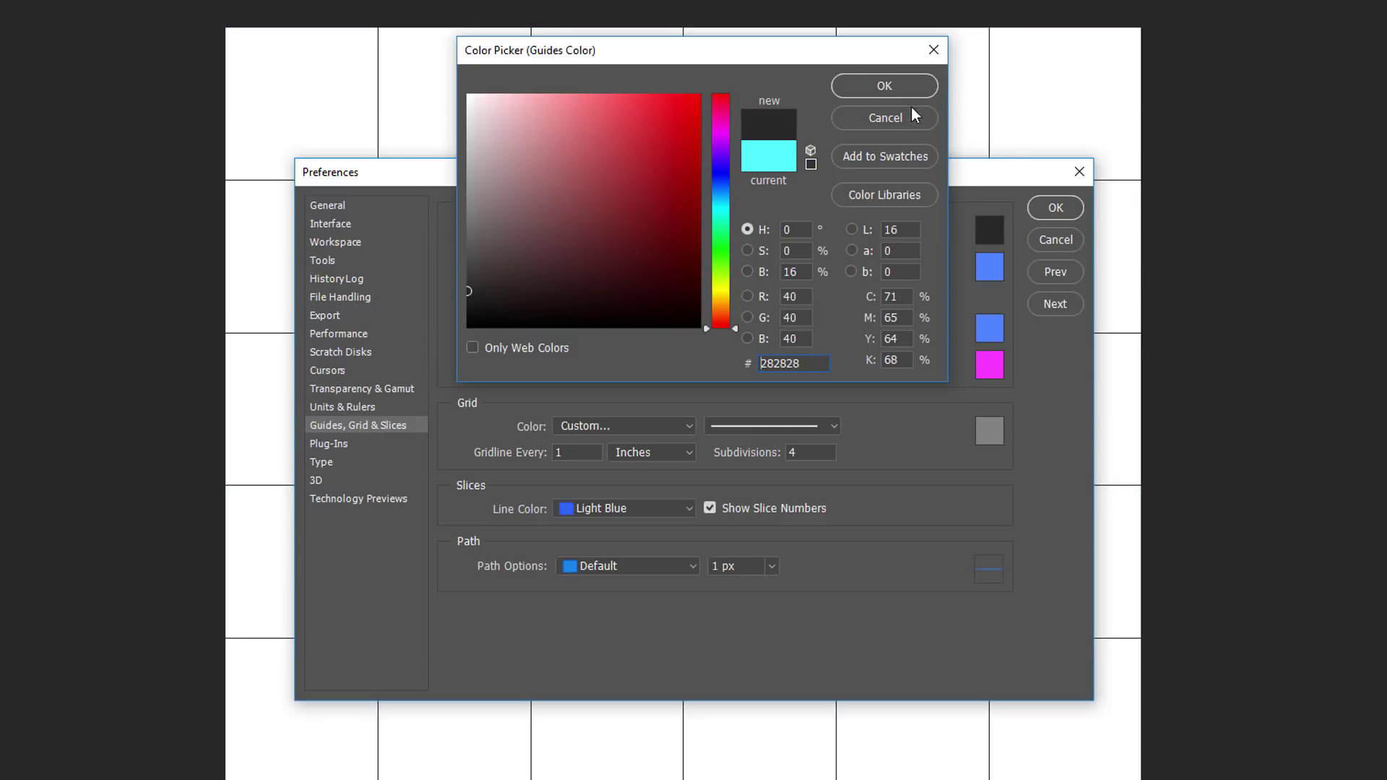
click(884, 85)
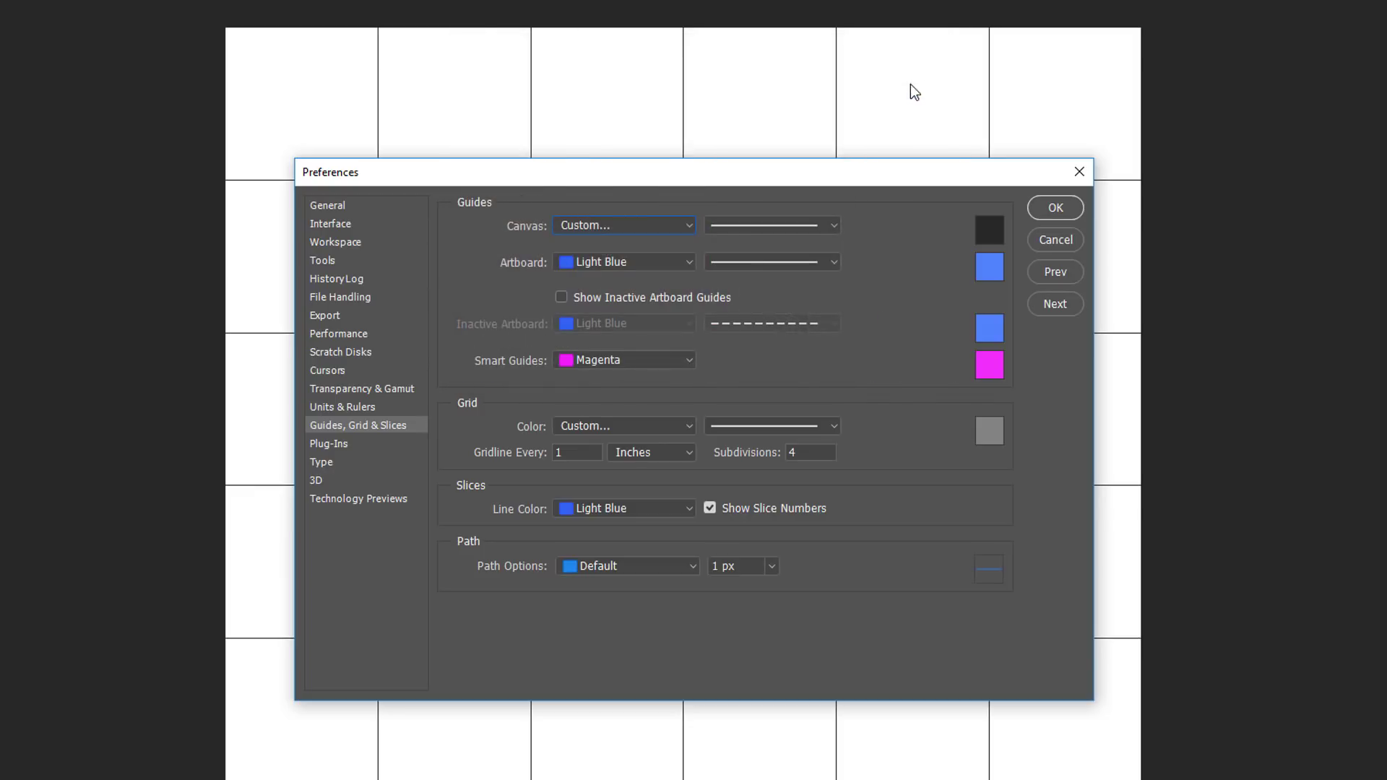
click(1075, 211)
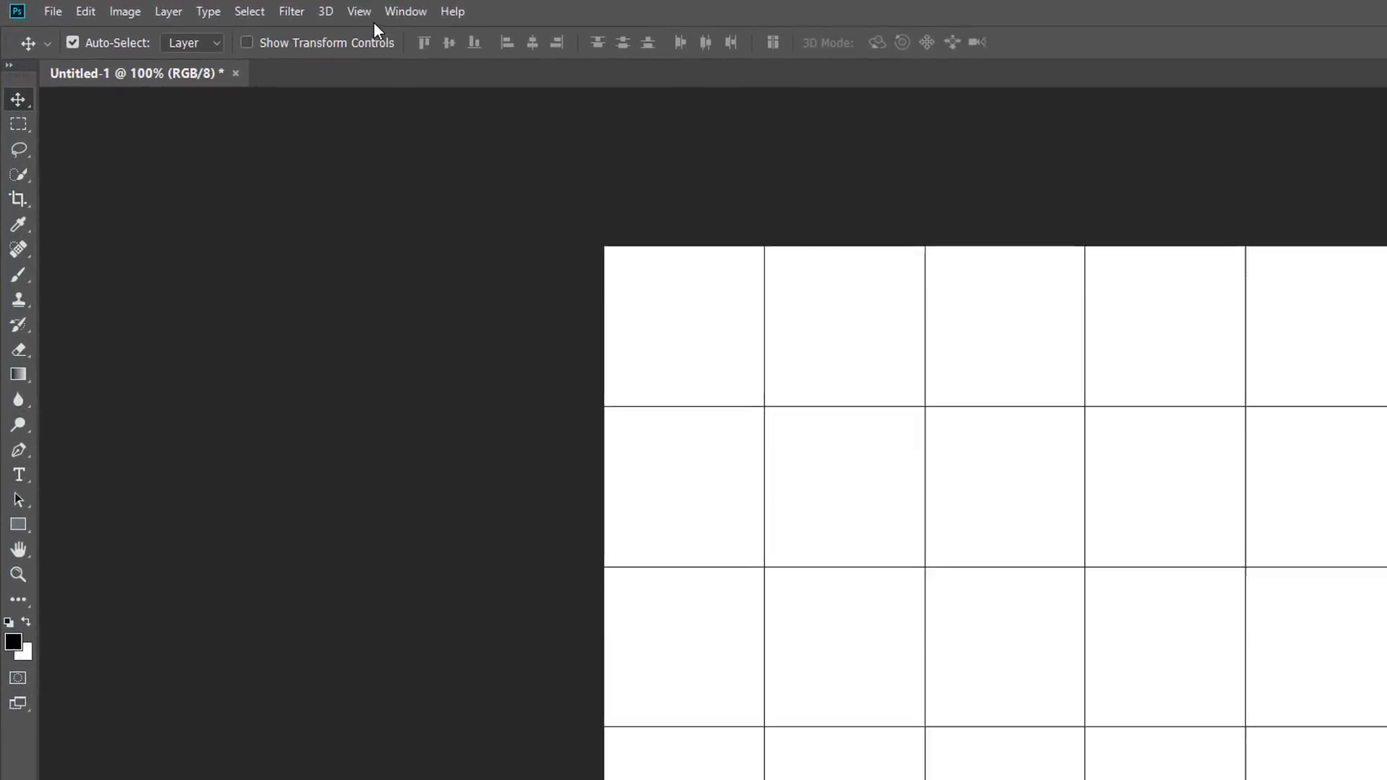
Step: Fit the canvas on screen and activate the Curvature Pen tool, trying out its Shape mode
click(370, 11)
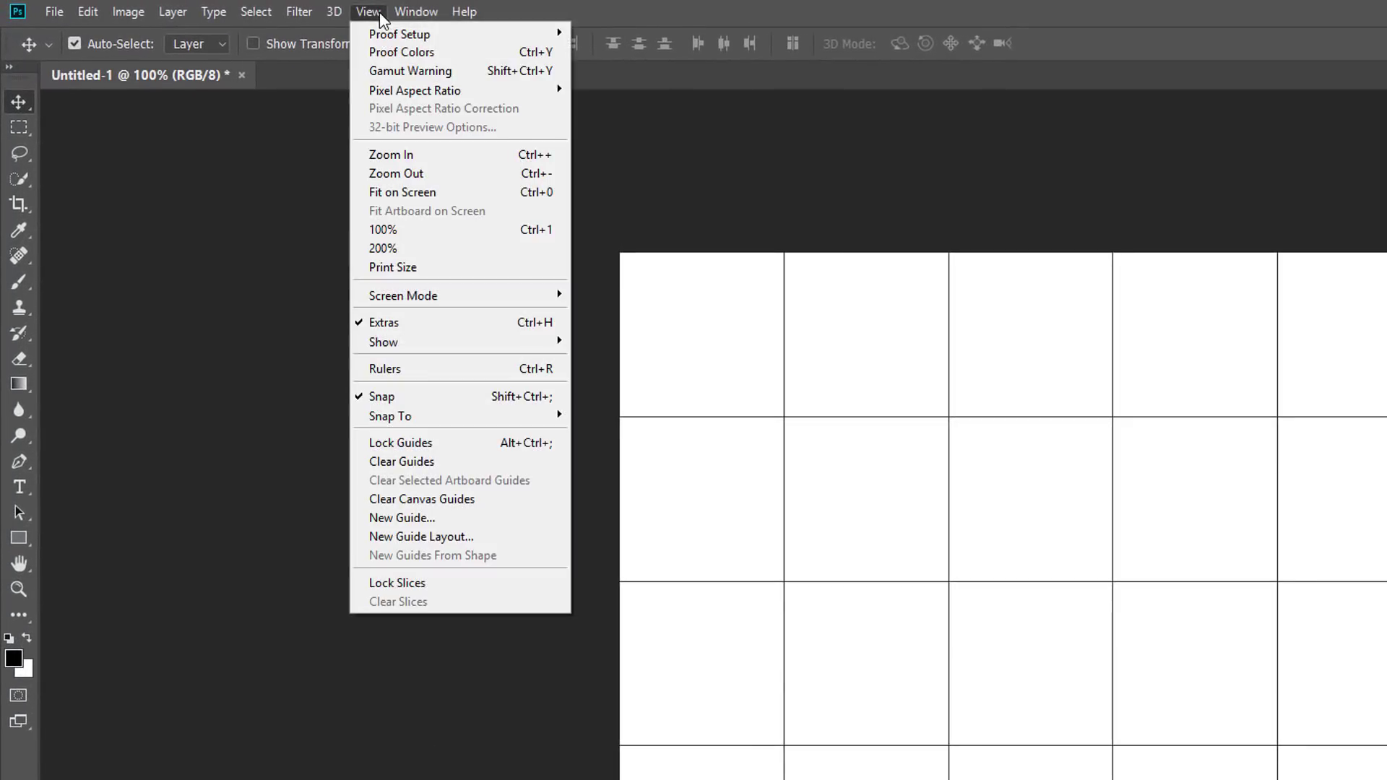
click(458, 195)
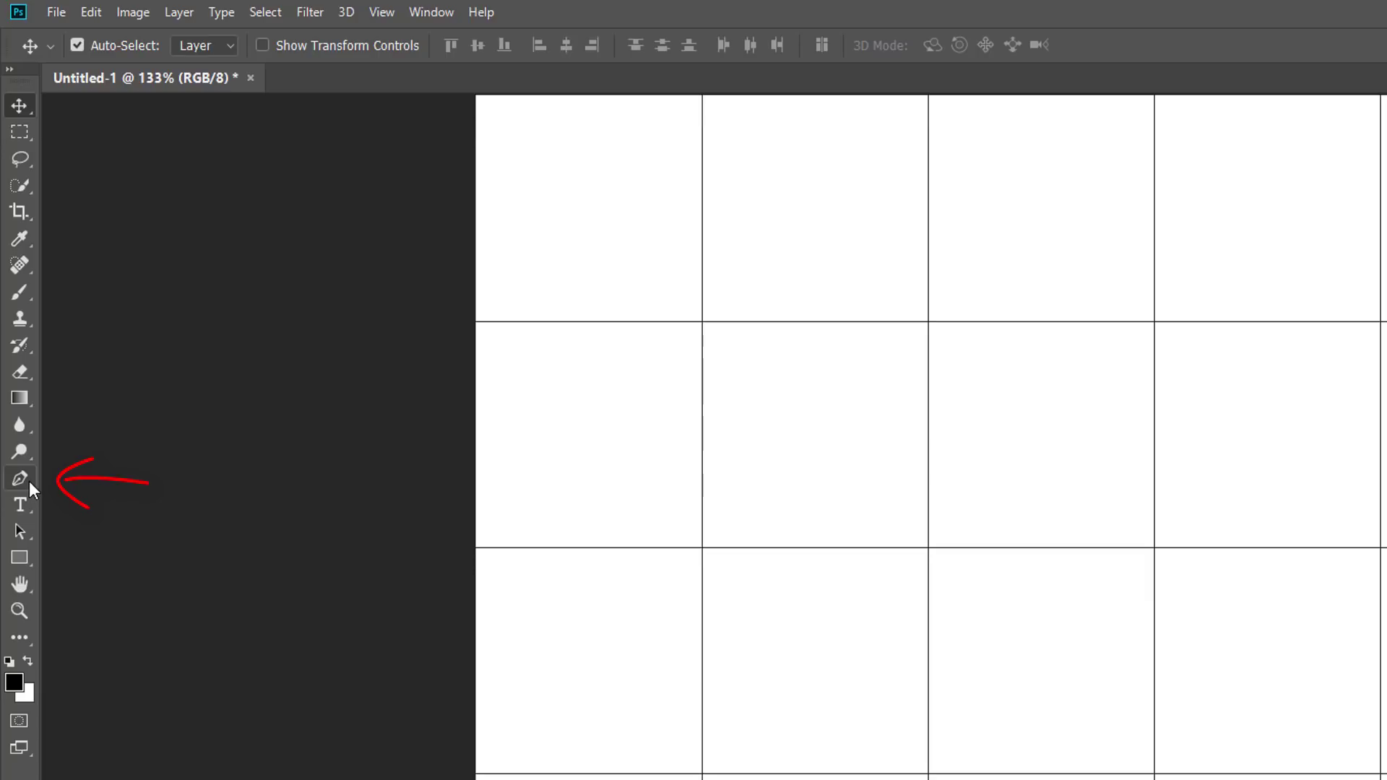
click(29, 482)
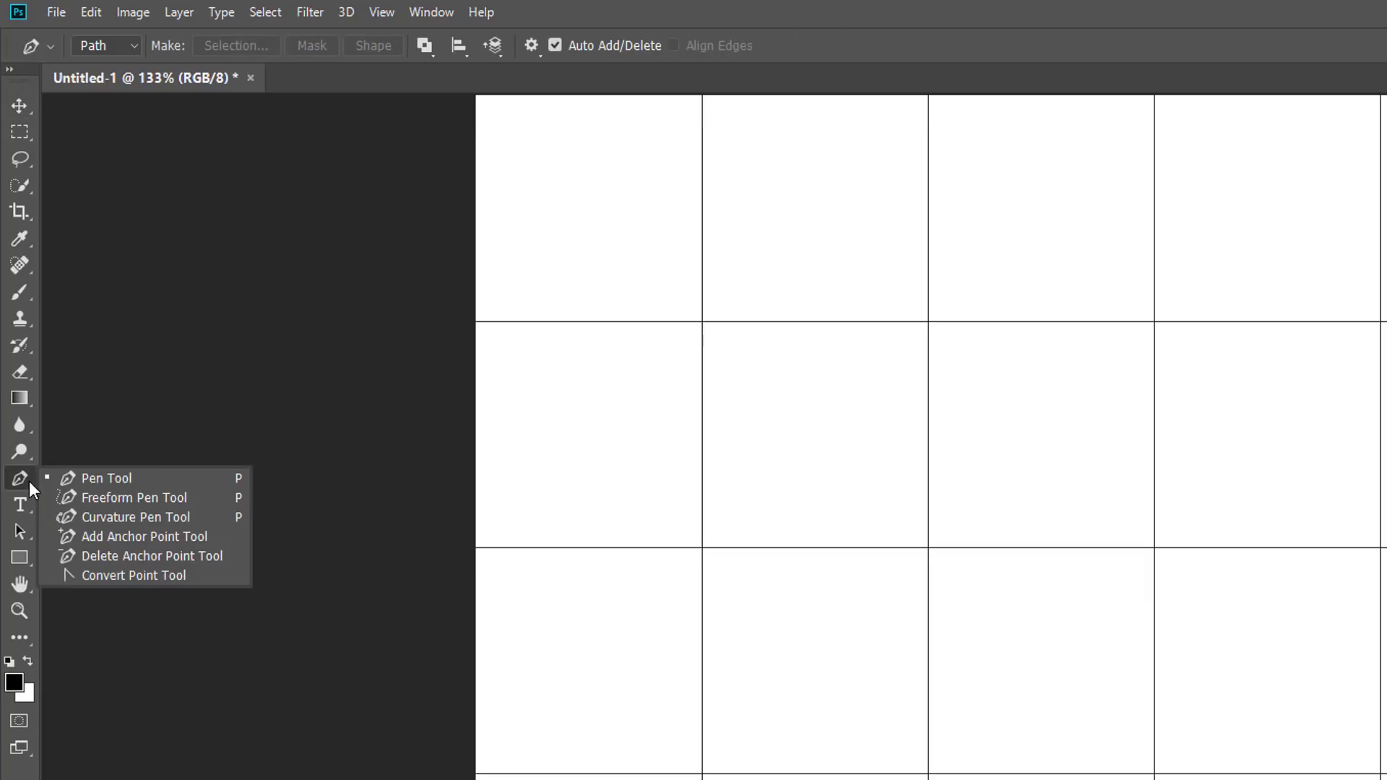
click(208, 517)
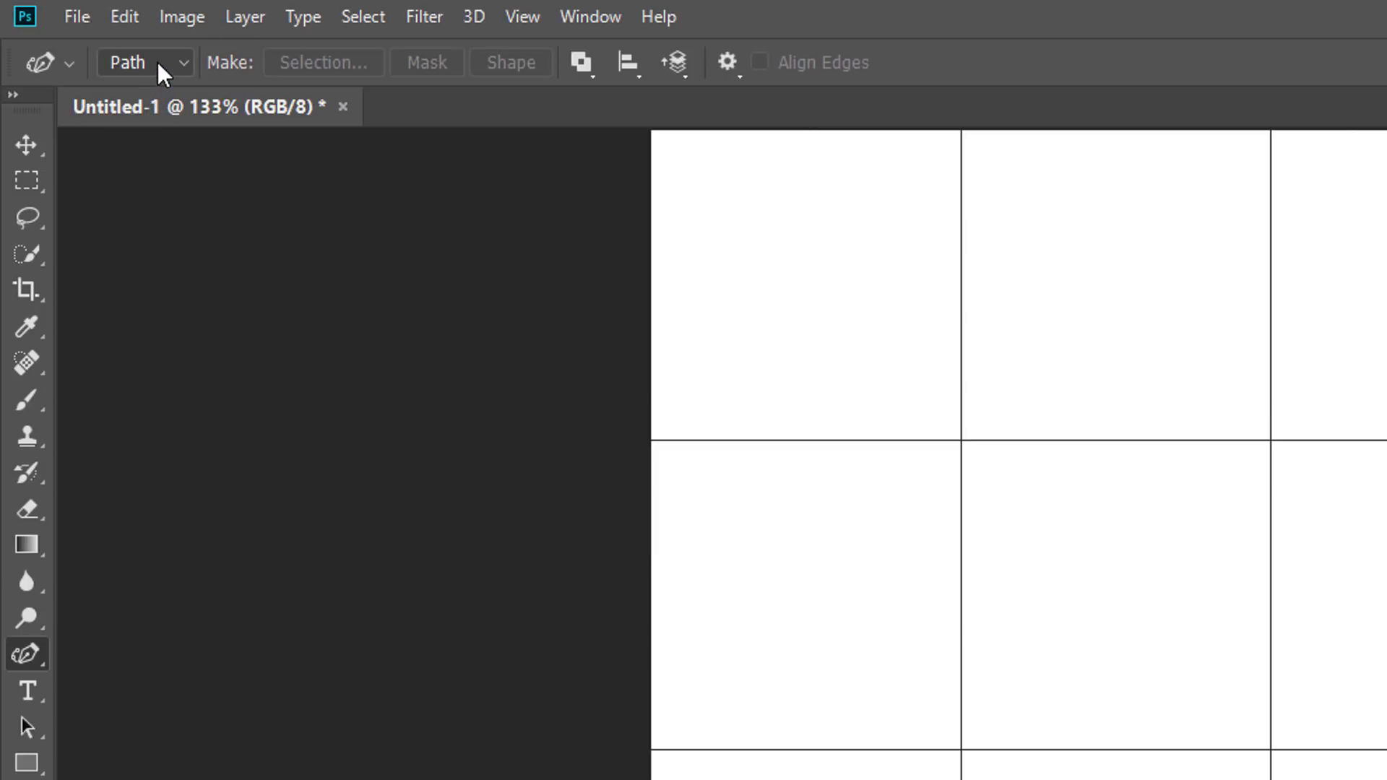
click(181, 64)
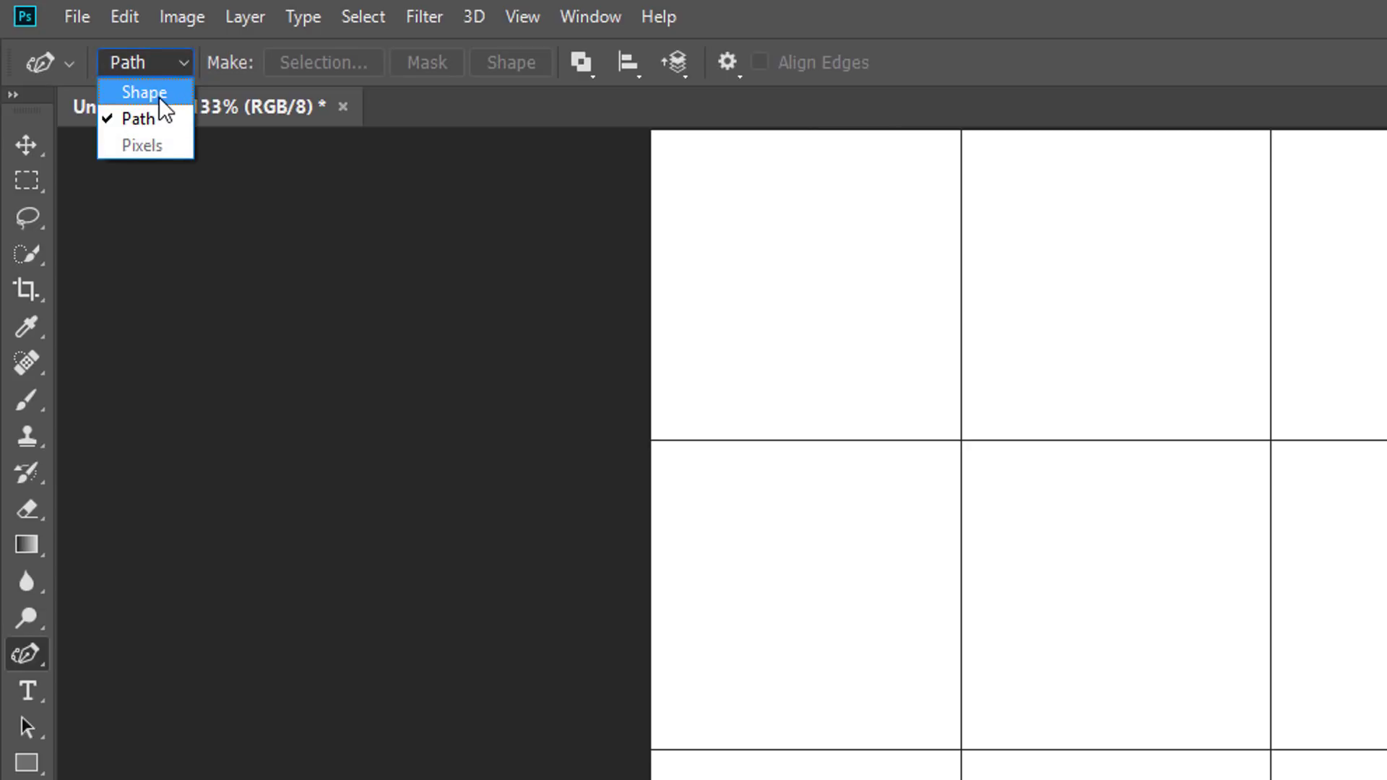
click(180, 92)
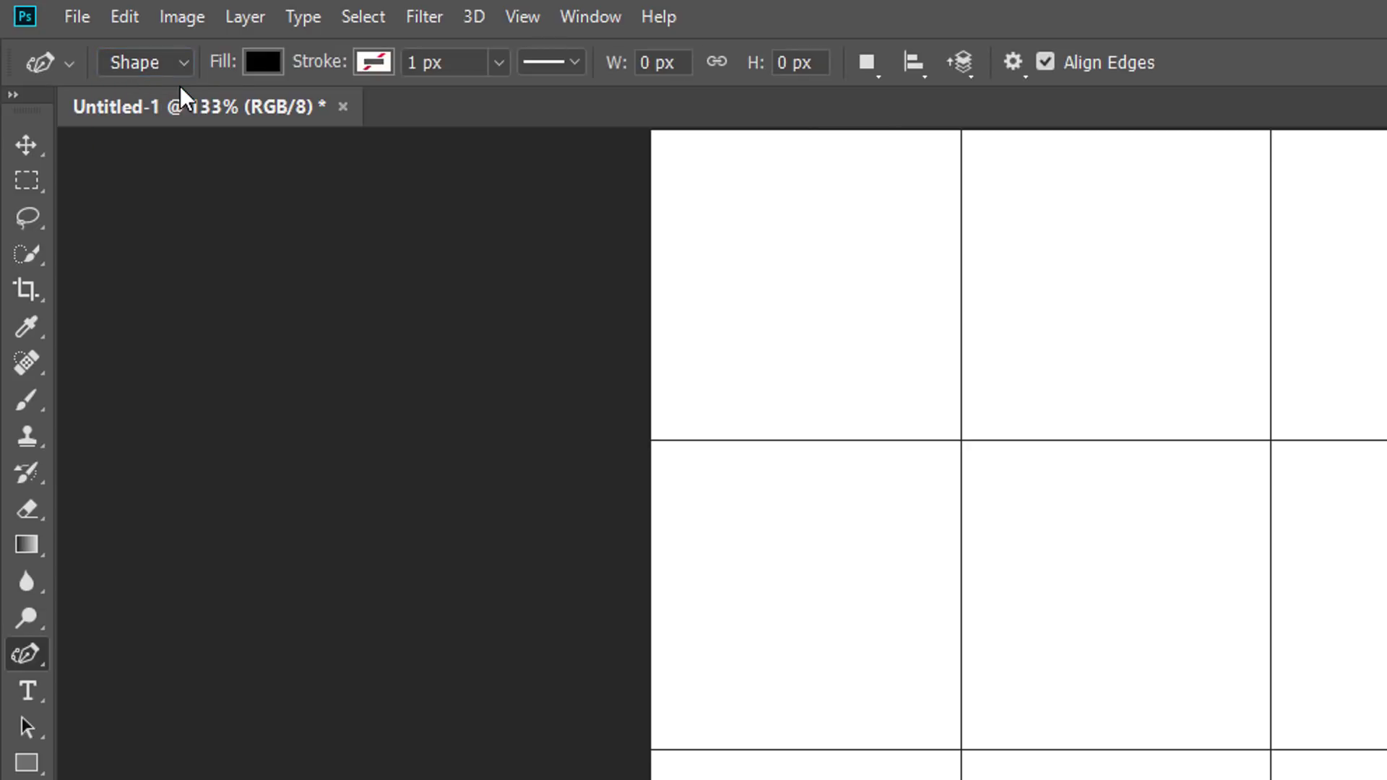
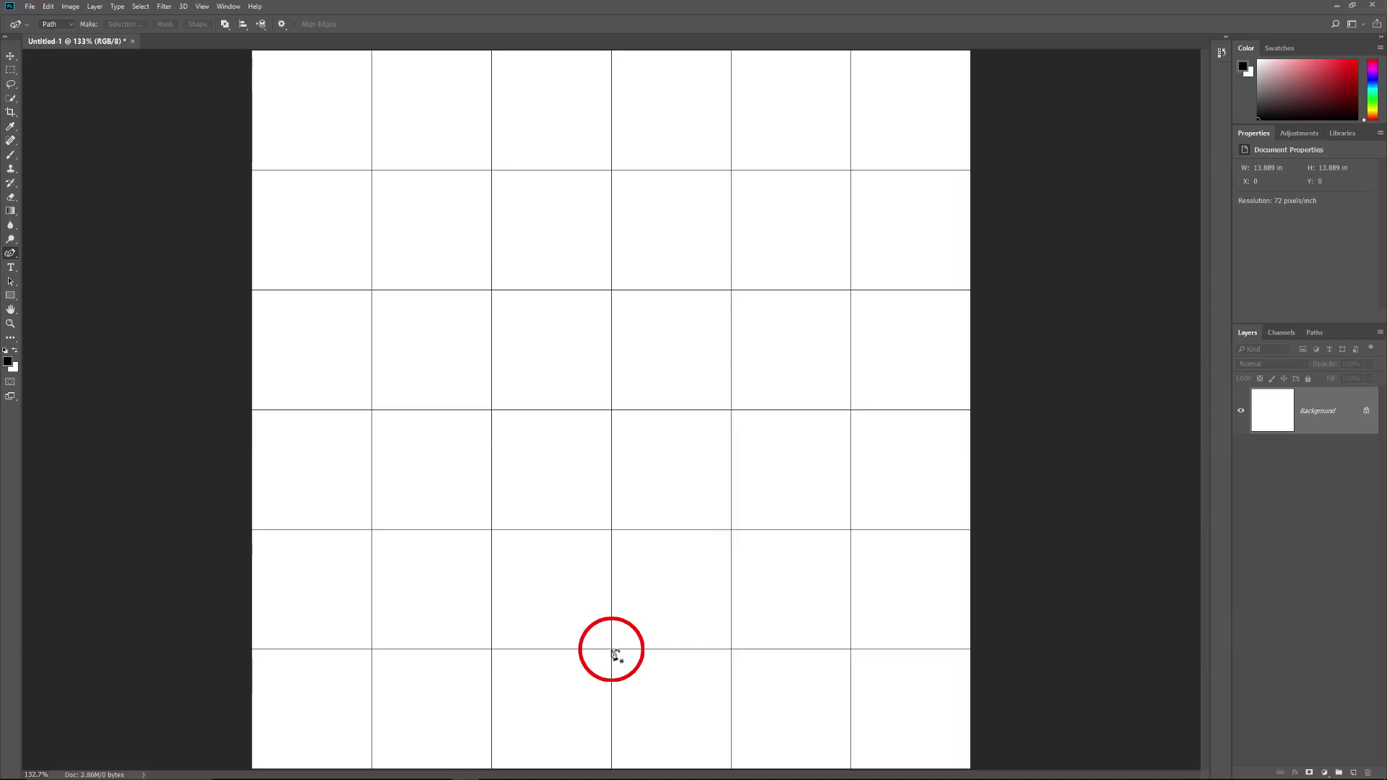
Step: In Path mode, place anchors on the central vertical guide one row above the canvas bottom and on the middle horizontal guide one column from the left edge
click(611, 649)
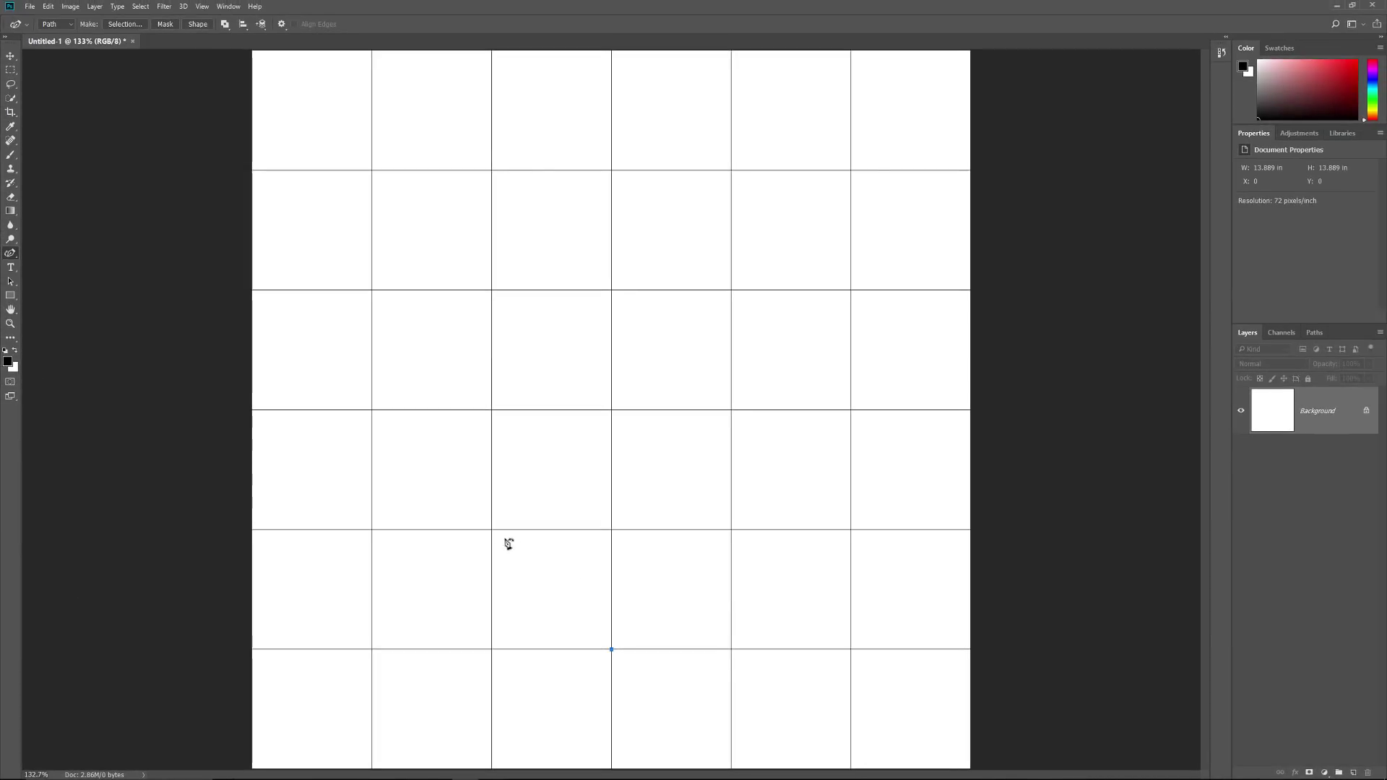
click(372, 411)
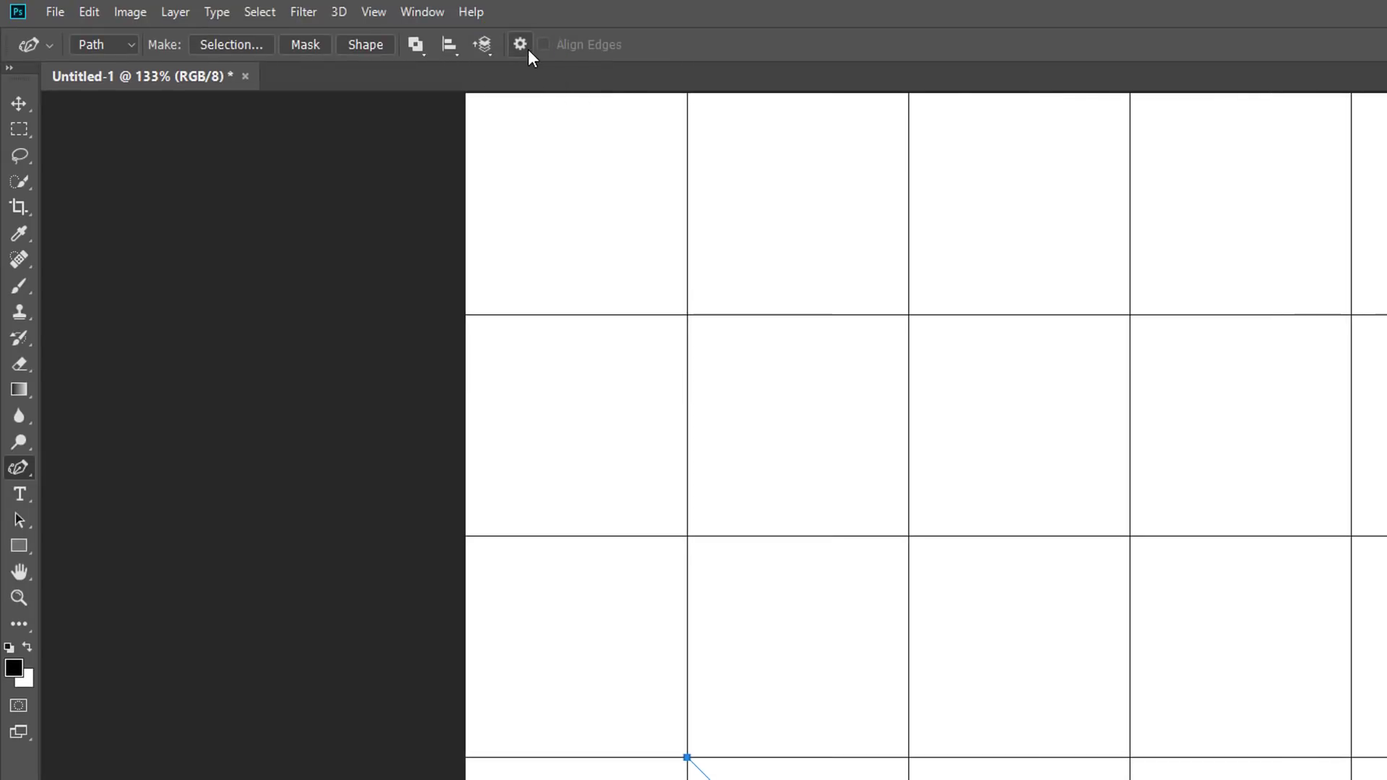
Step: Set the path display options to a thickness of 3 px and the color Magenta
click(528, 49)
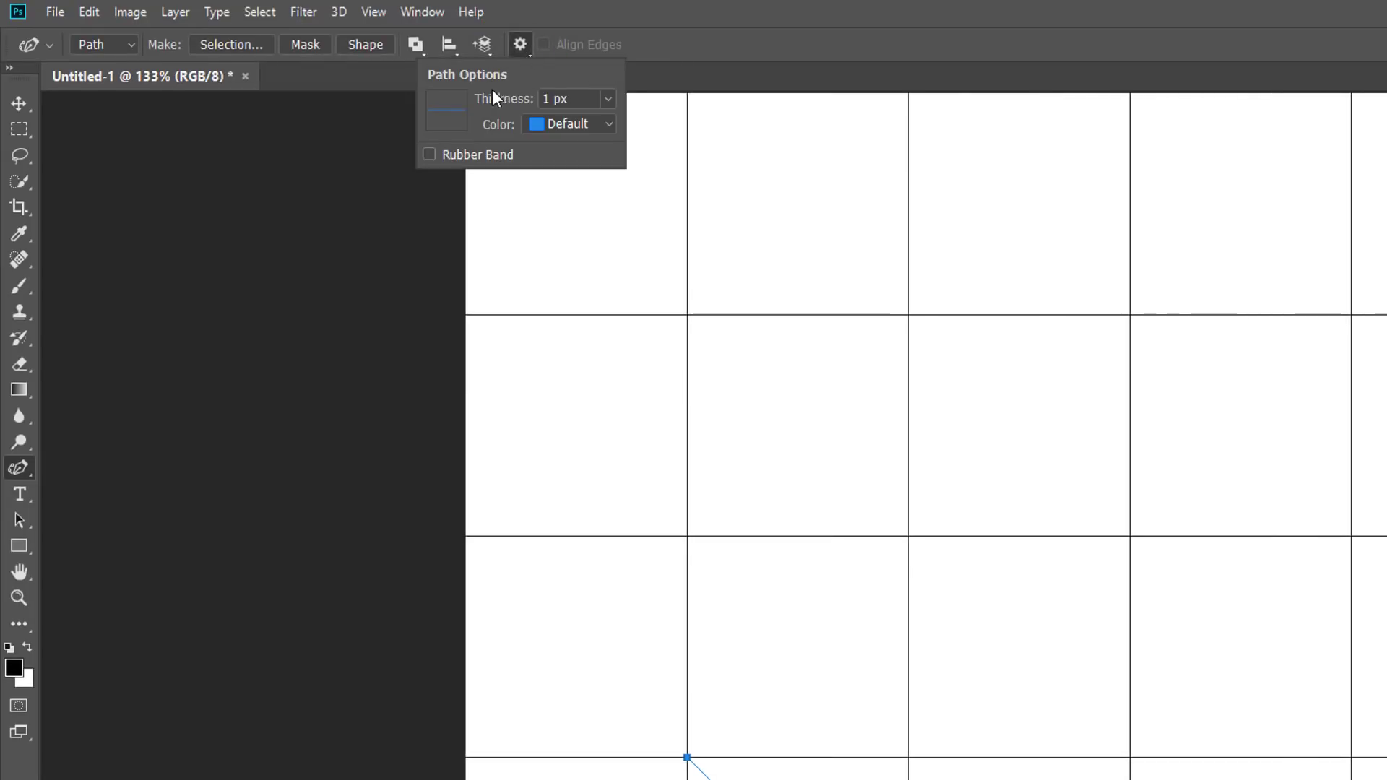
click(609, 101)
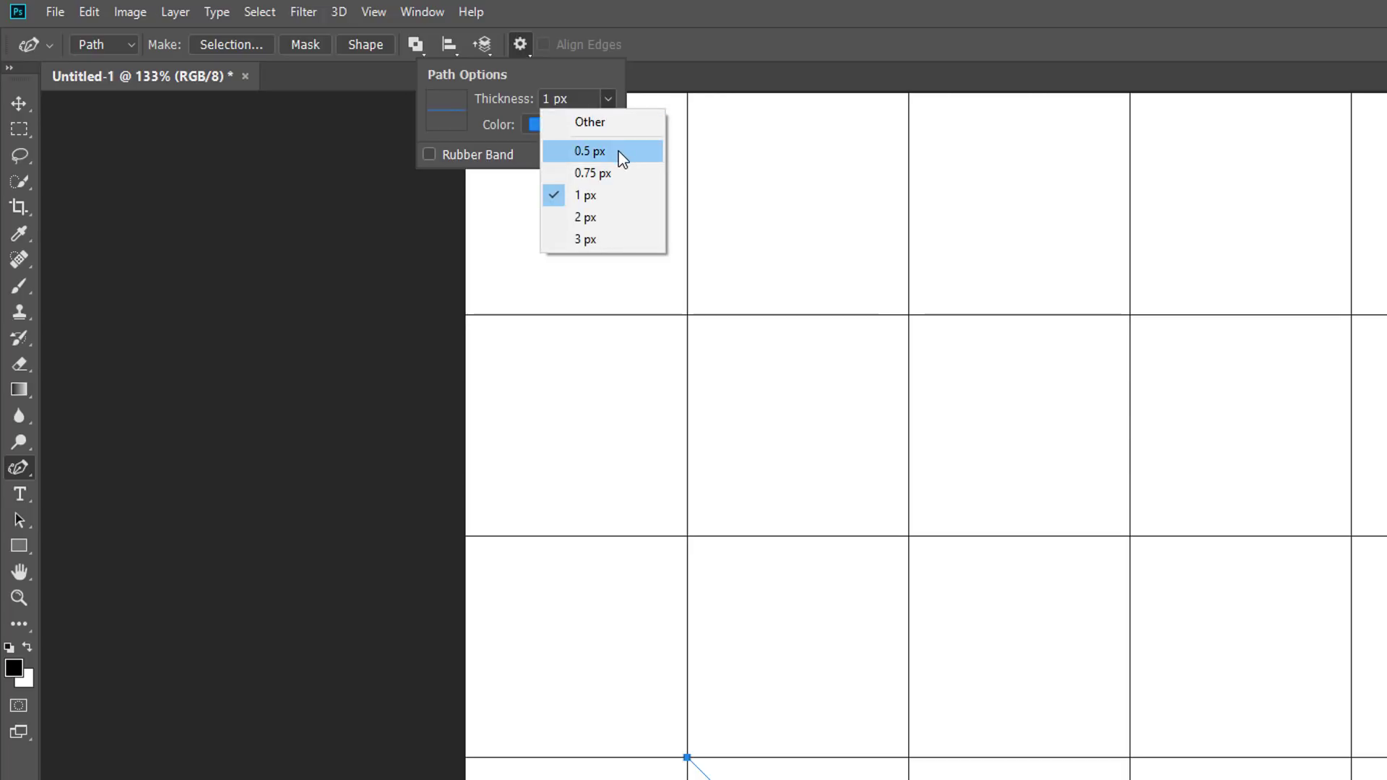
click(613, 237)
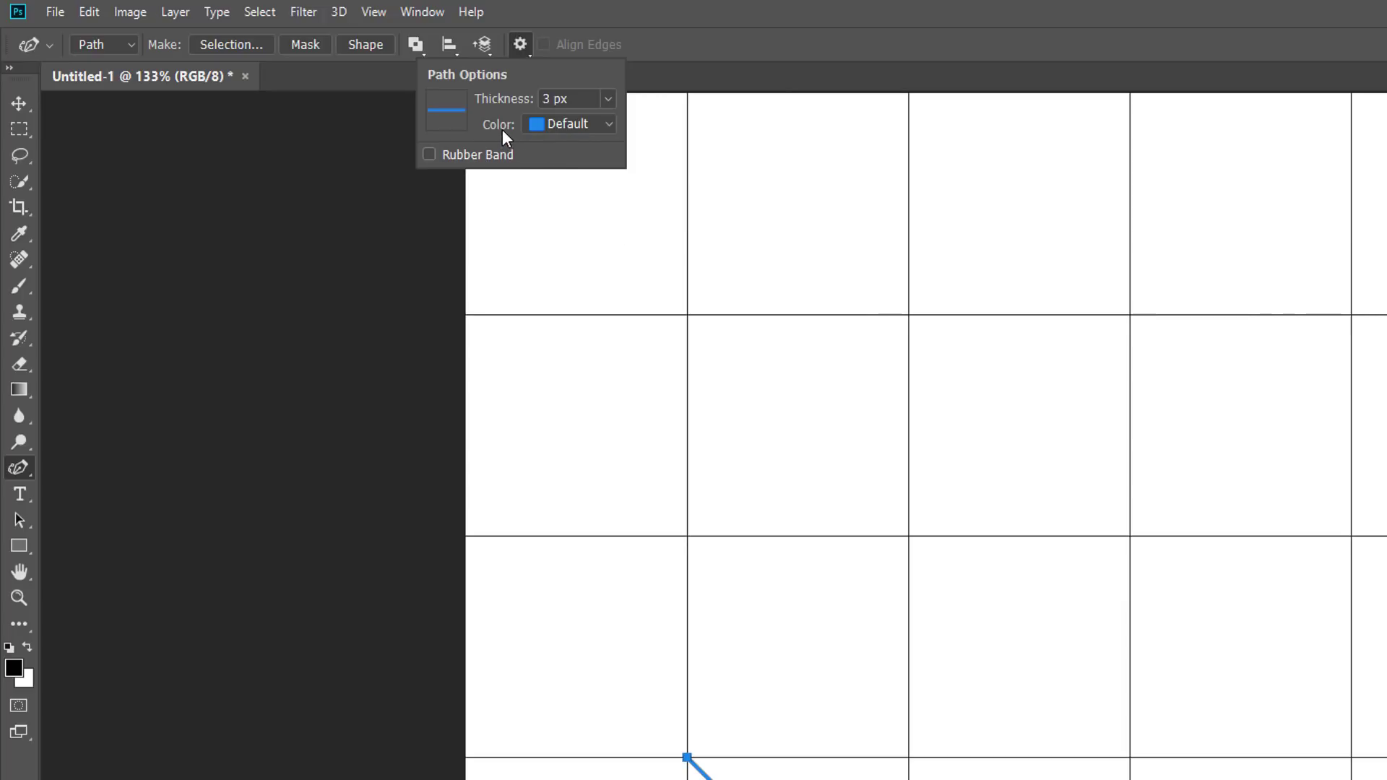
click(609, 124)
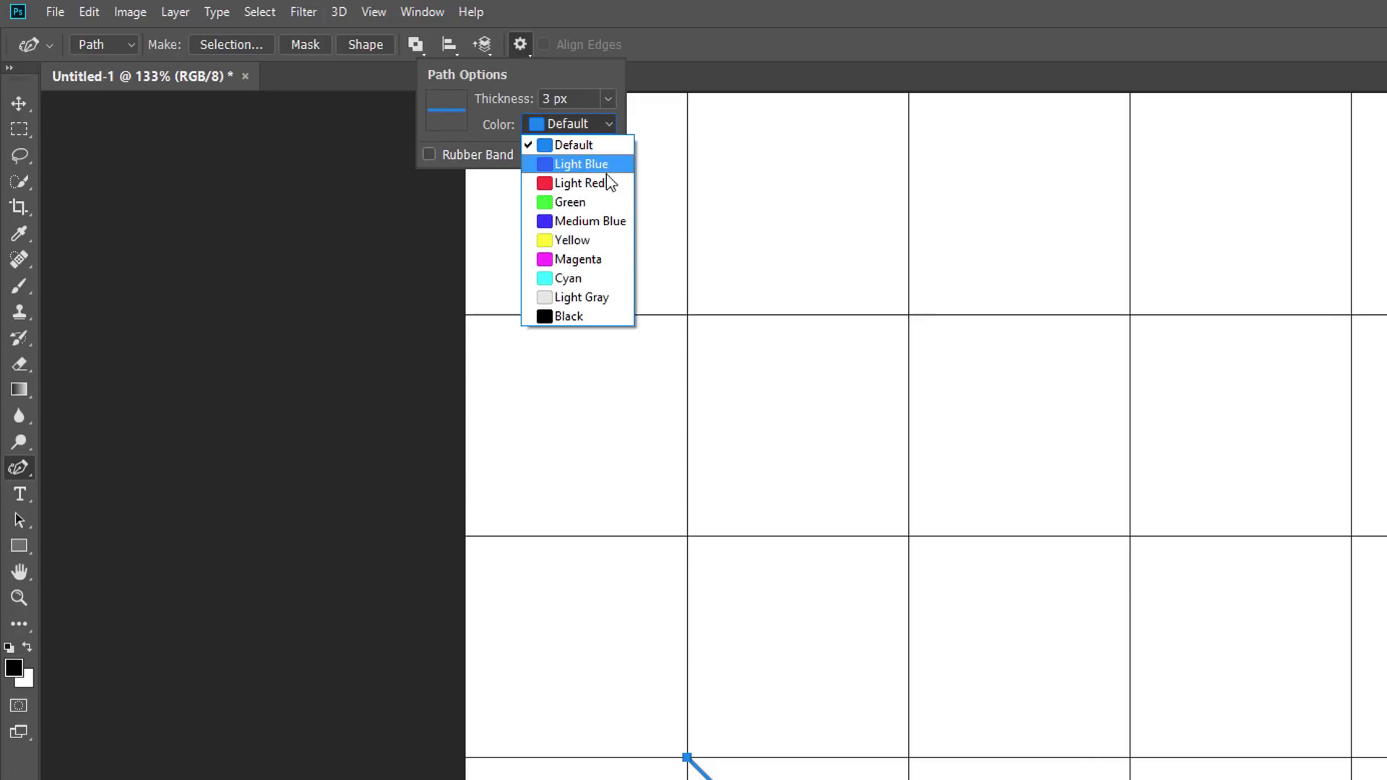
click(617, 262)
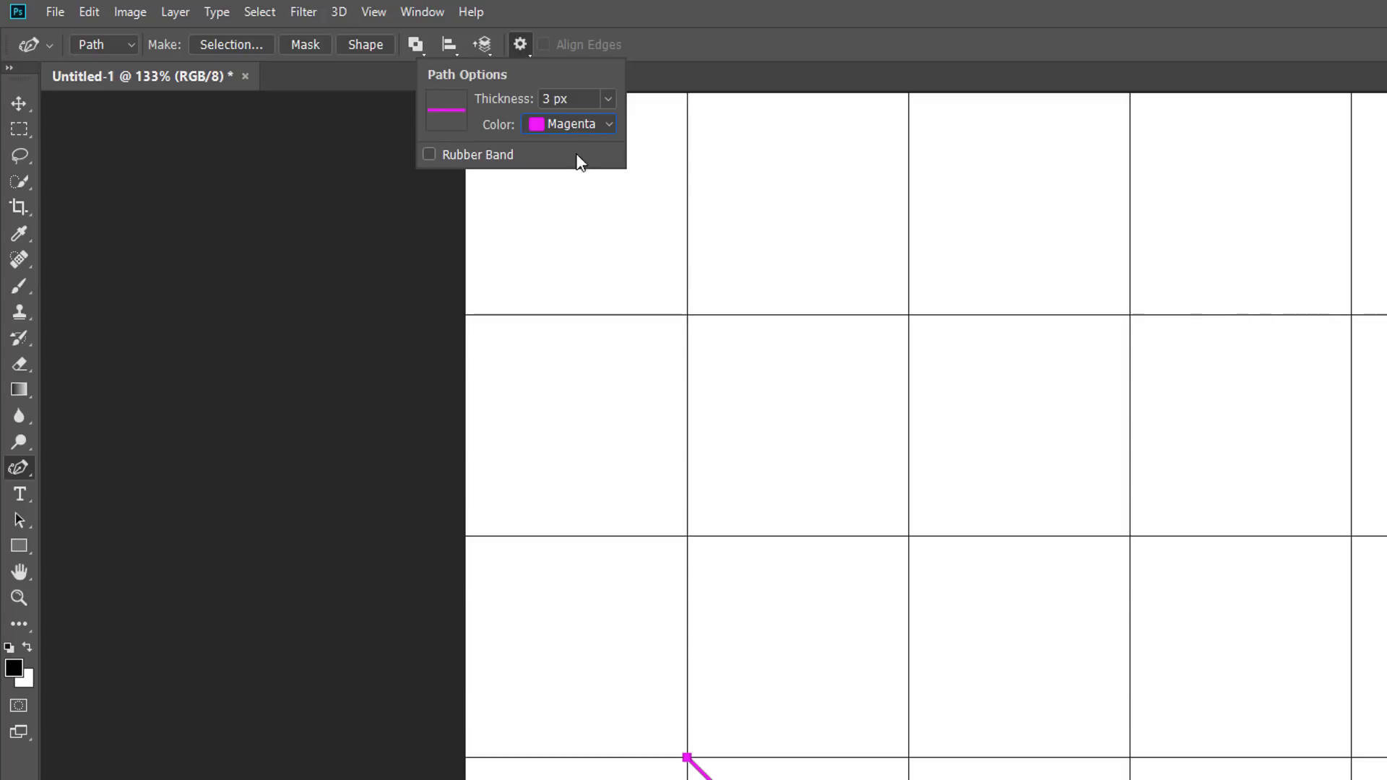
click(526, 49)
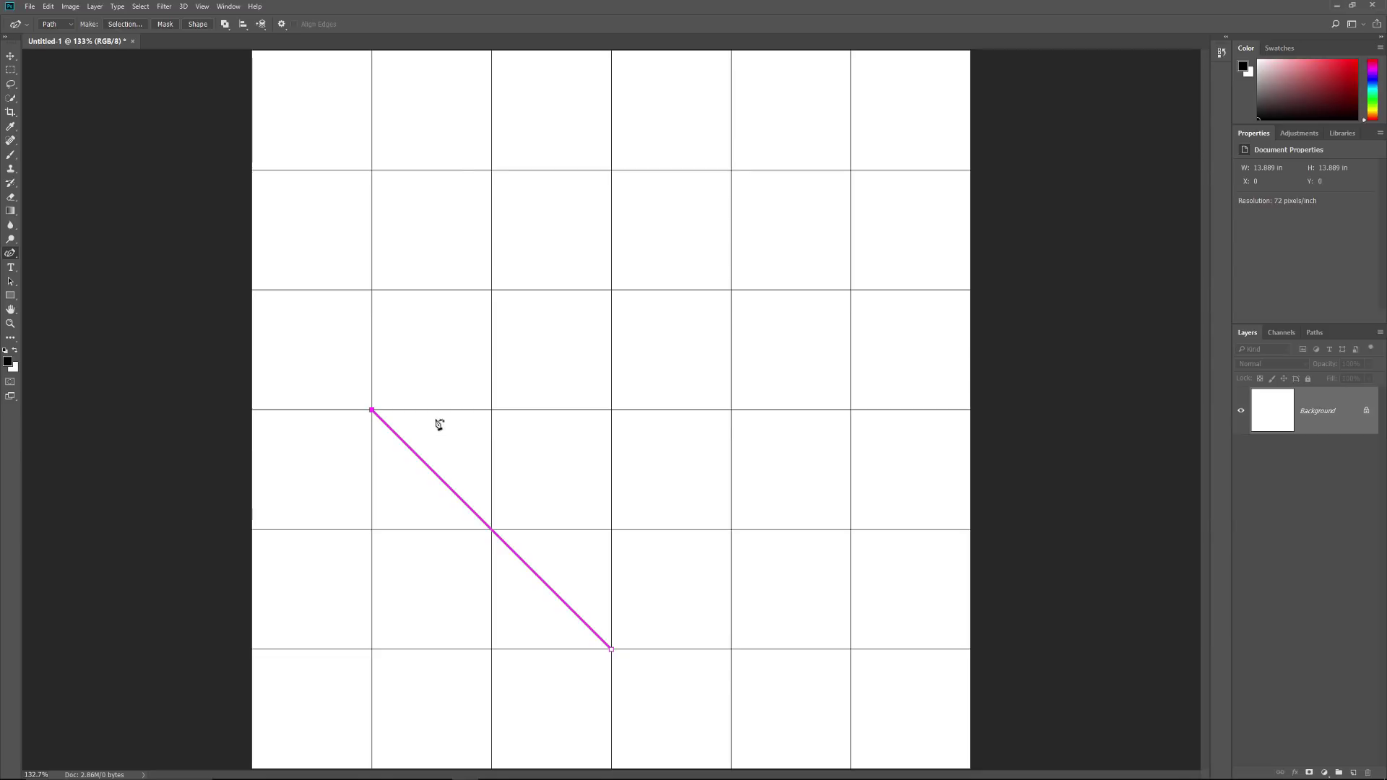
Step: Complete the circular path with anchors at its top and right guide intersections, two grid cells from the center, and close it at the starting anchor
click(612, 171)
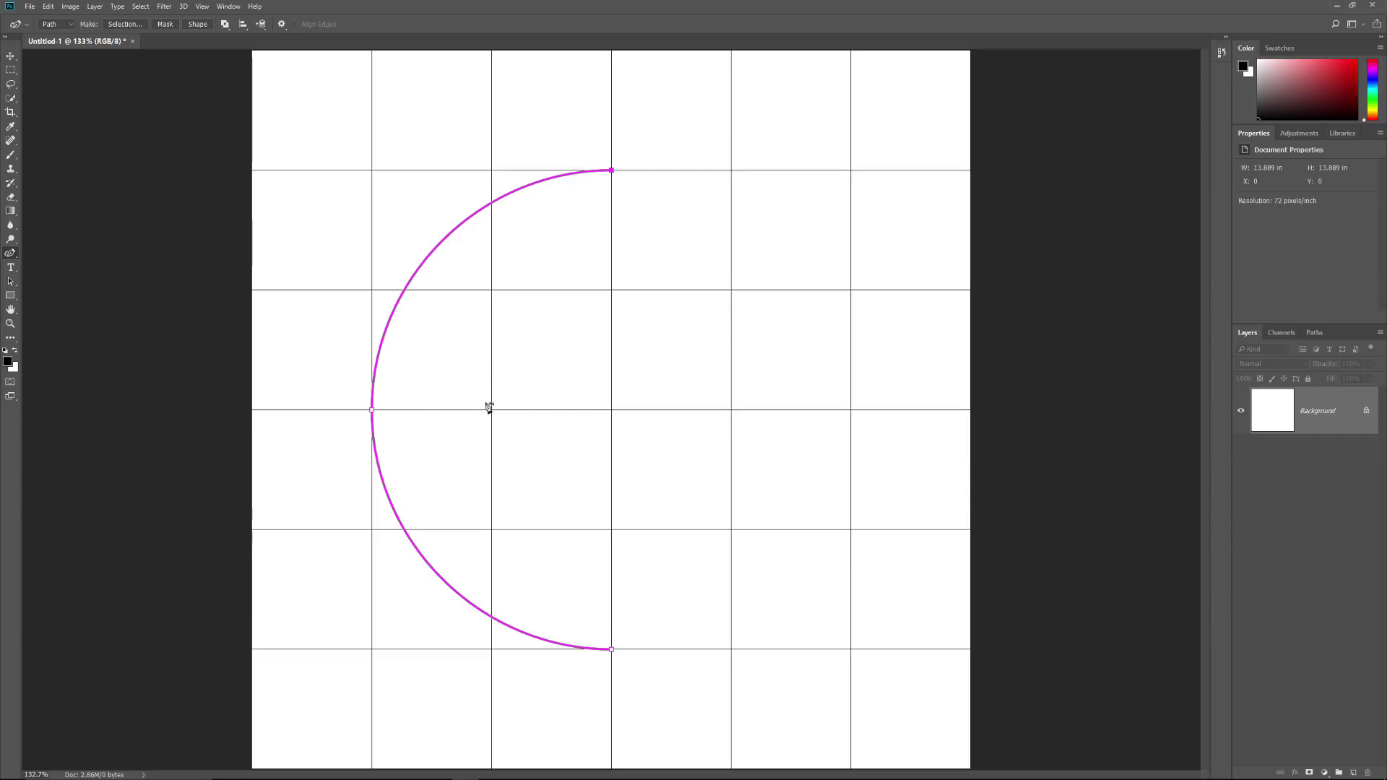
click(851, 417)
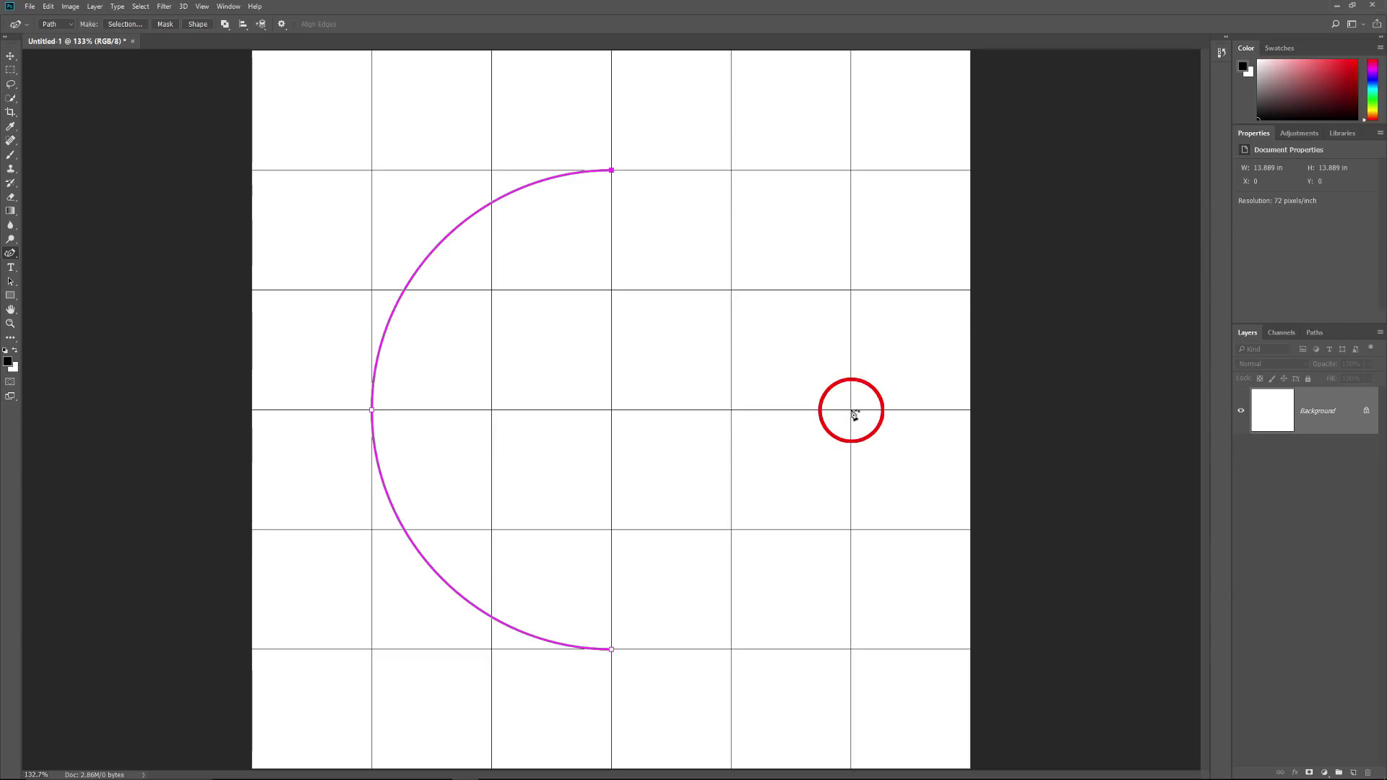
click(852, 410)
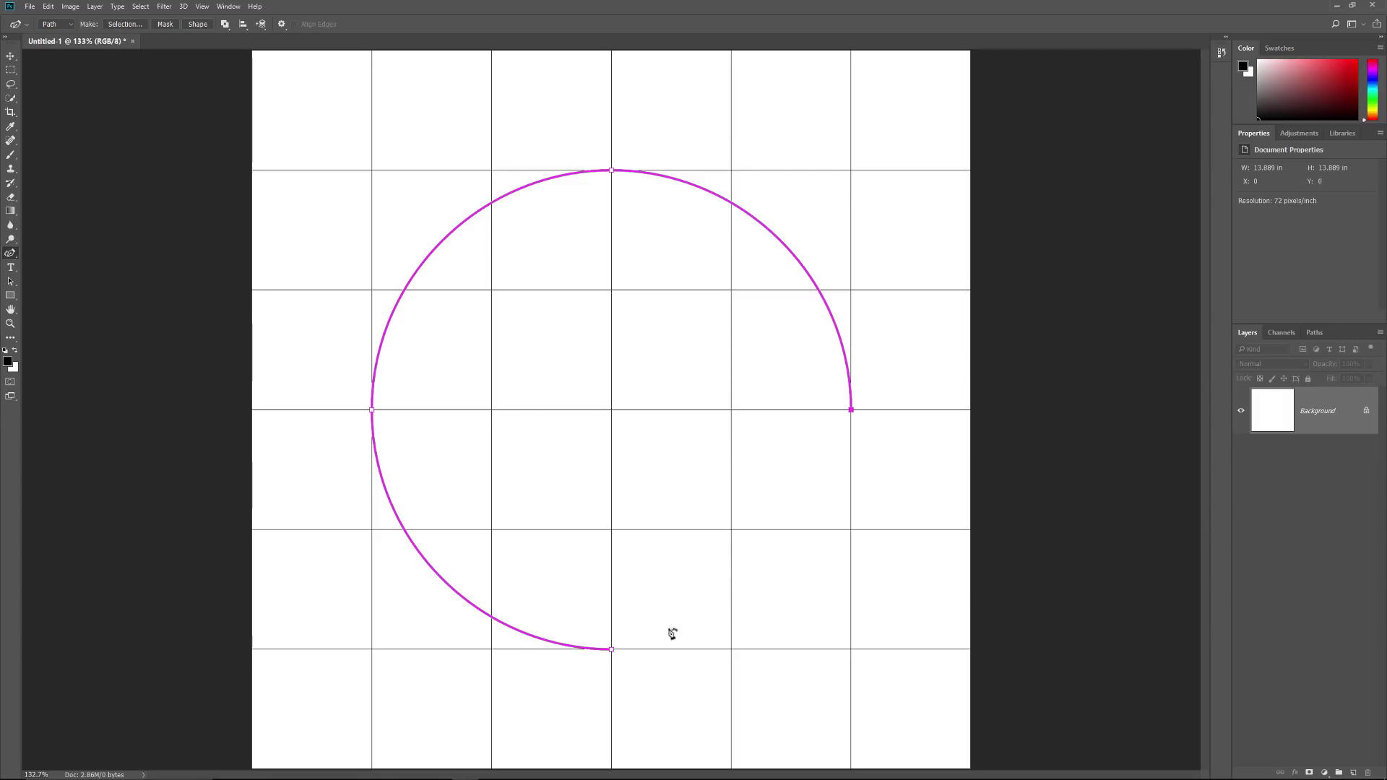
click(613, 653)
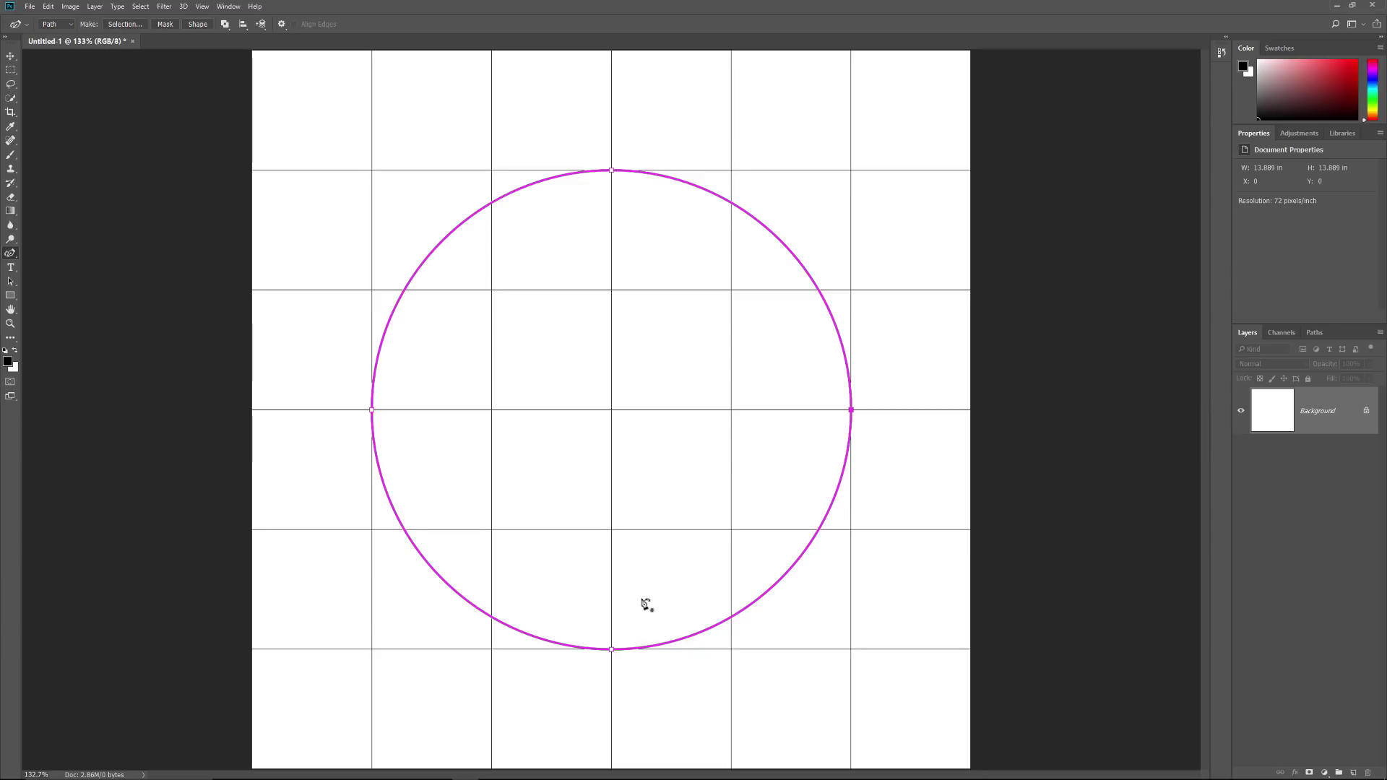
Step: Move the circle's top anchor two columns right, then add an anchor on the upper-left curve and move it to the mirrored guide intersection
click(612, 171)
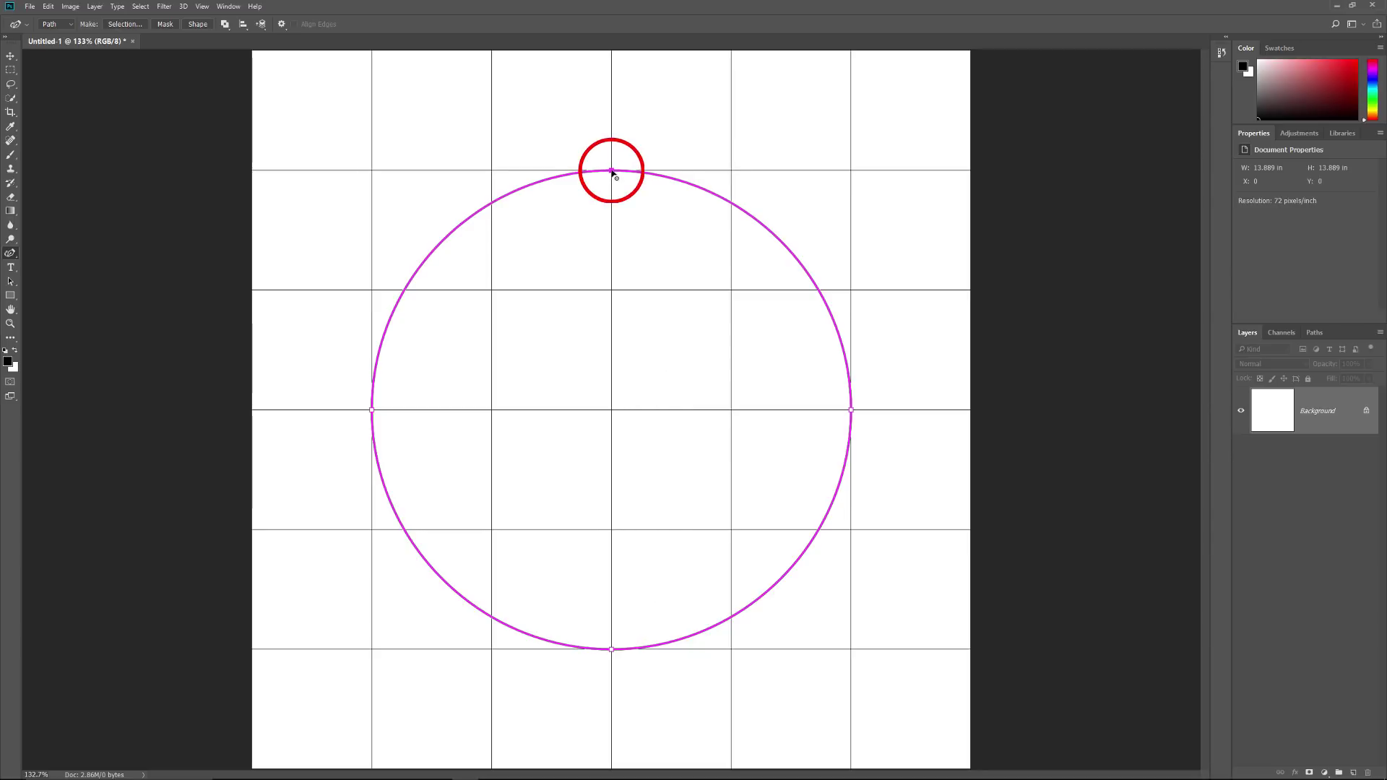
drag(615, 173, 852, 174)
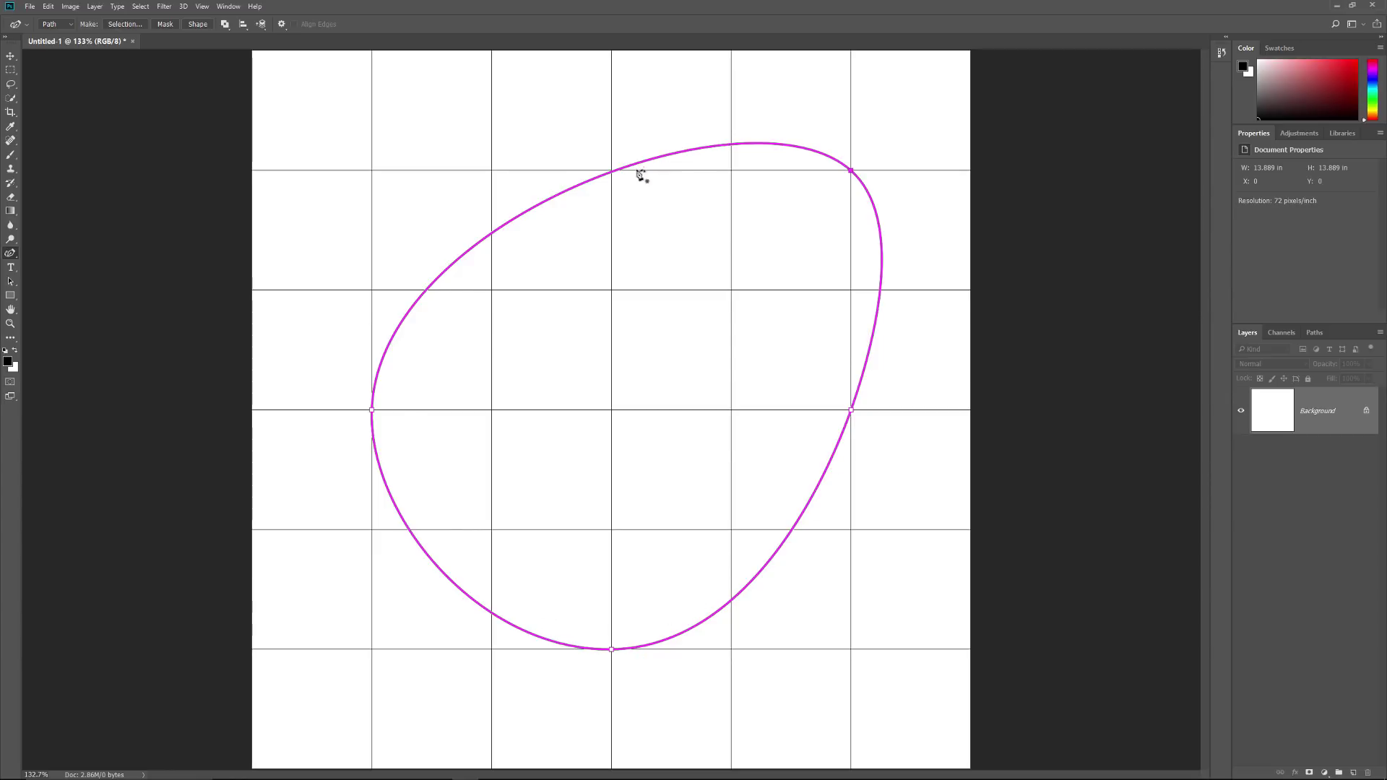
click(532, 210)
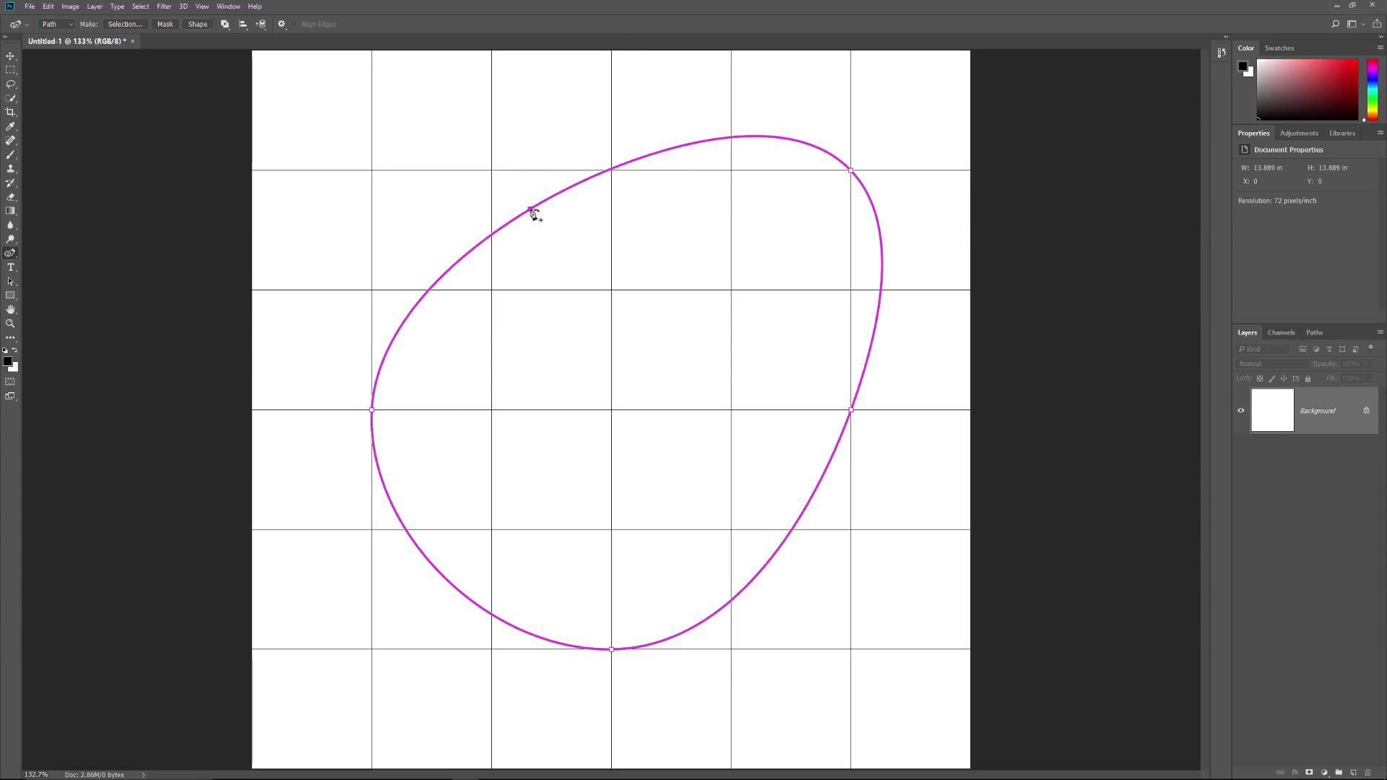
drag(533, 210, 373, 172)
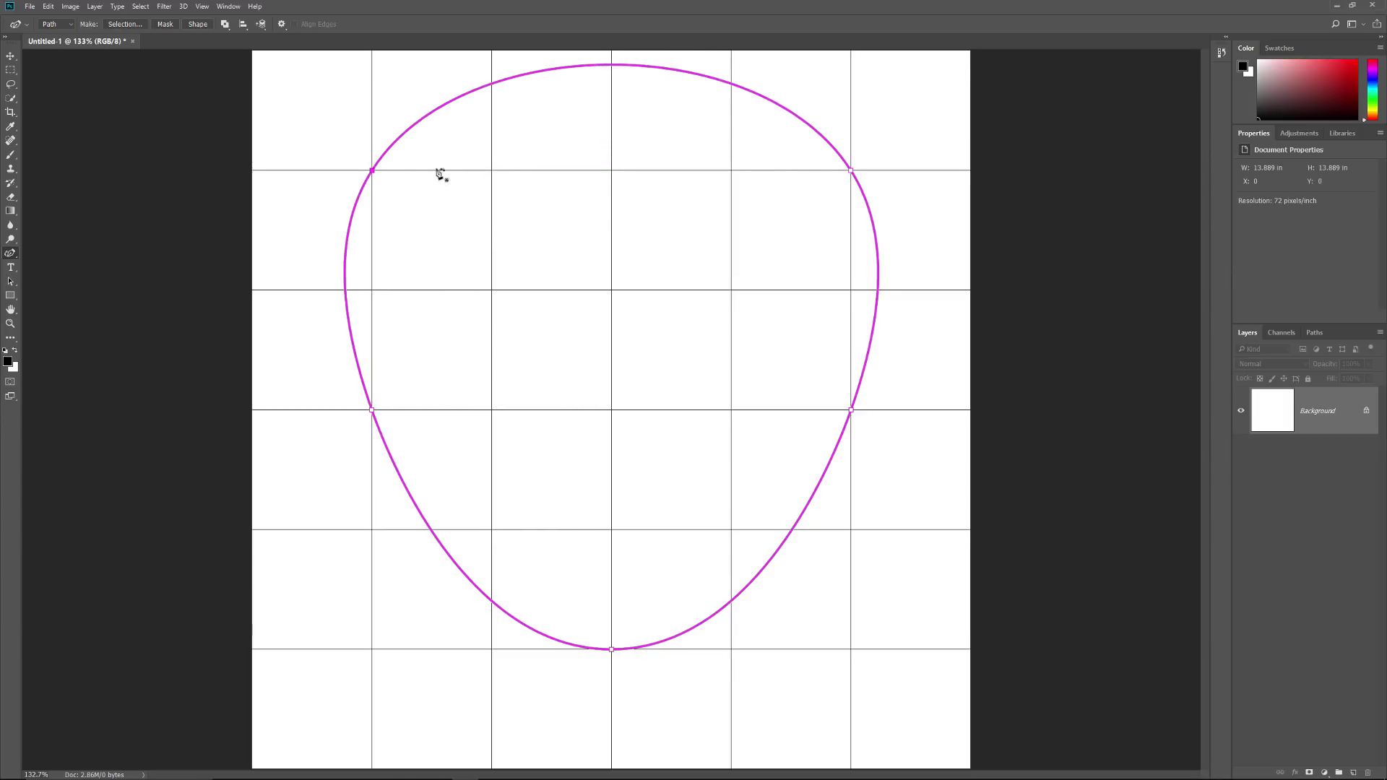
Step: Add an anchor at the path's top center, lower it to the second horizontal guide, and toggle it to a corner and back to a curve
click(612, 66)
drag(611, 66, 611, 293)
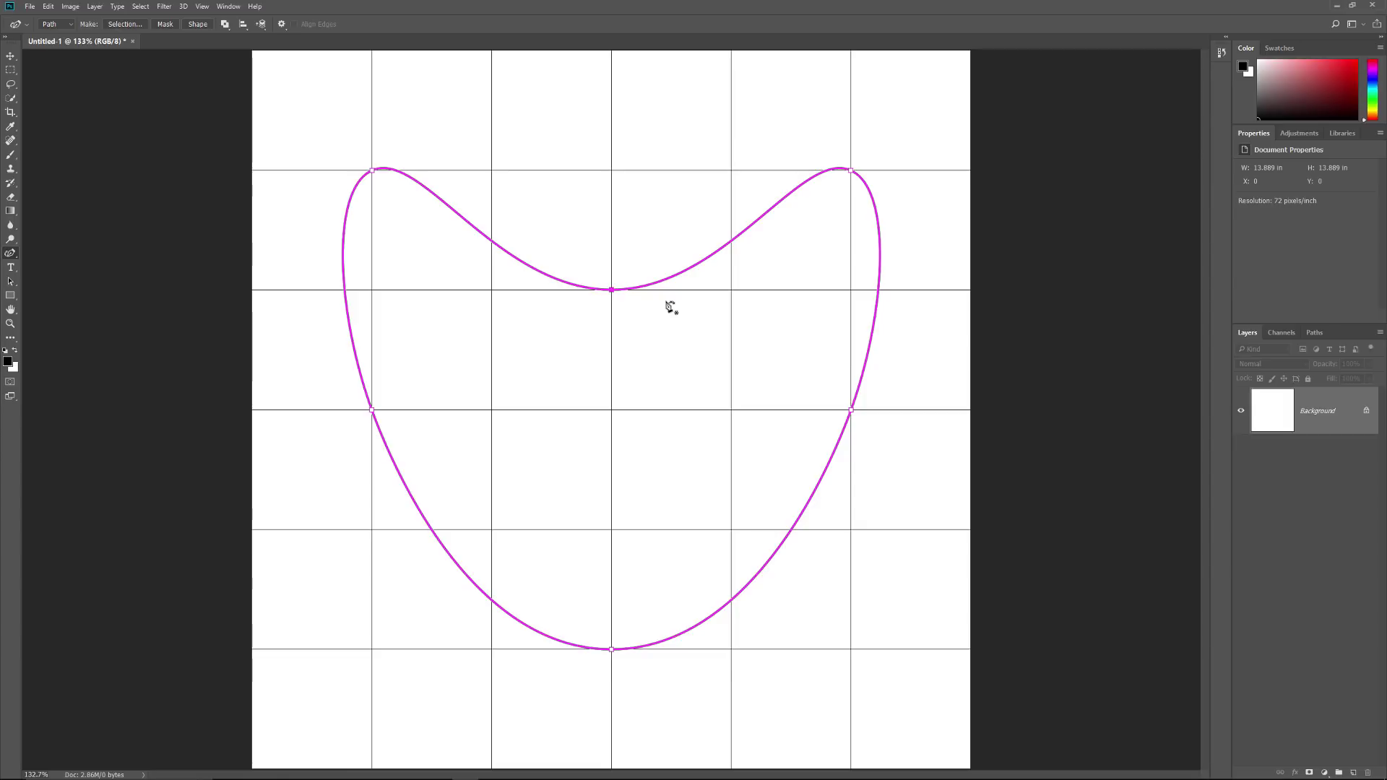
double_click(611, 290)
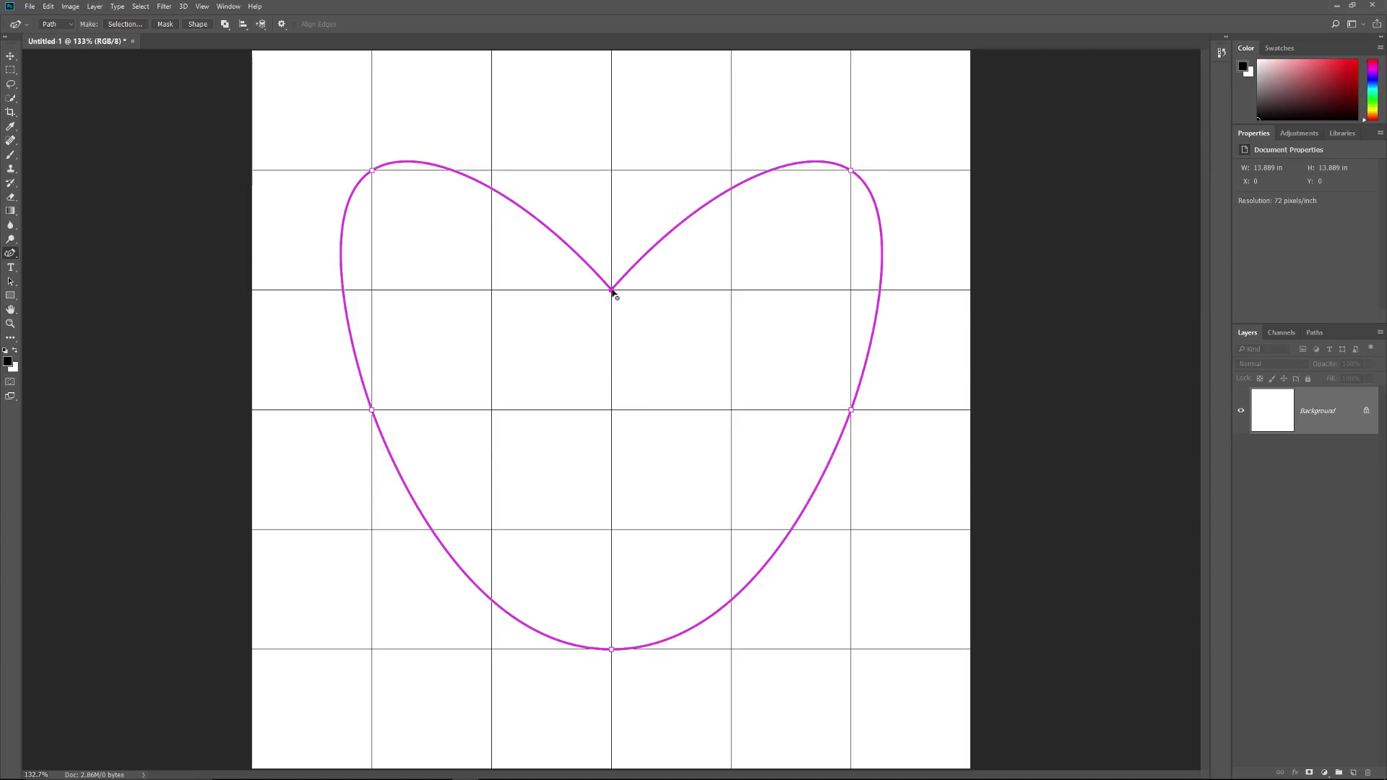
click(612, 291)
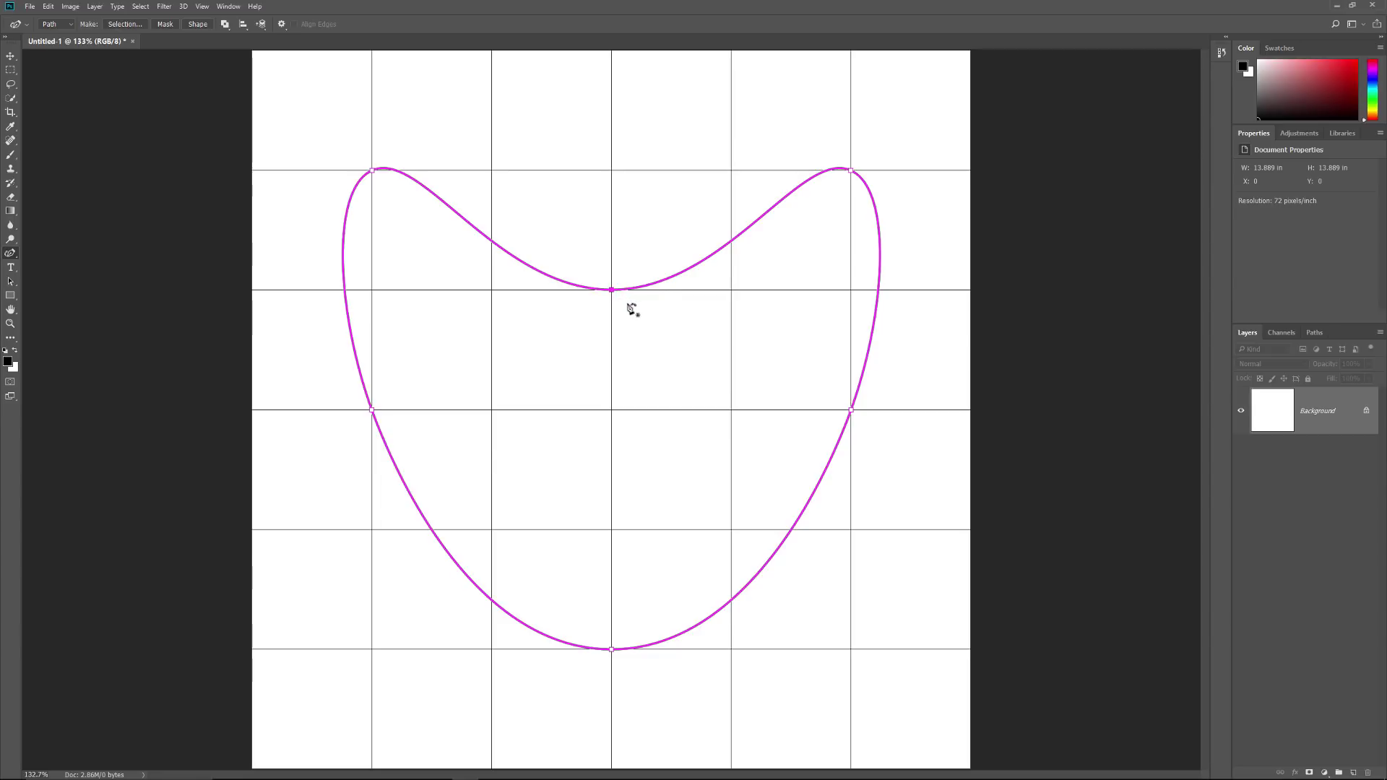
Step: Delete the added center anchor and remove the entire path from the canvas
key(Delete)
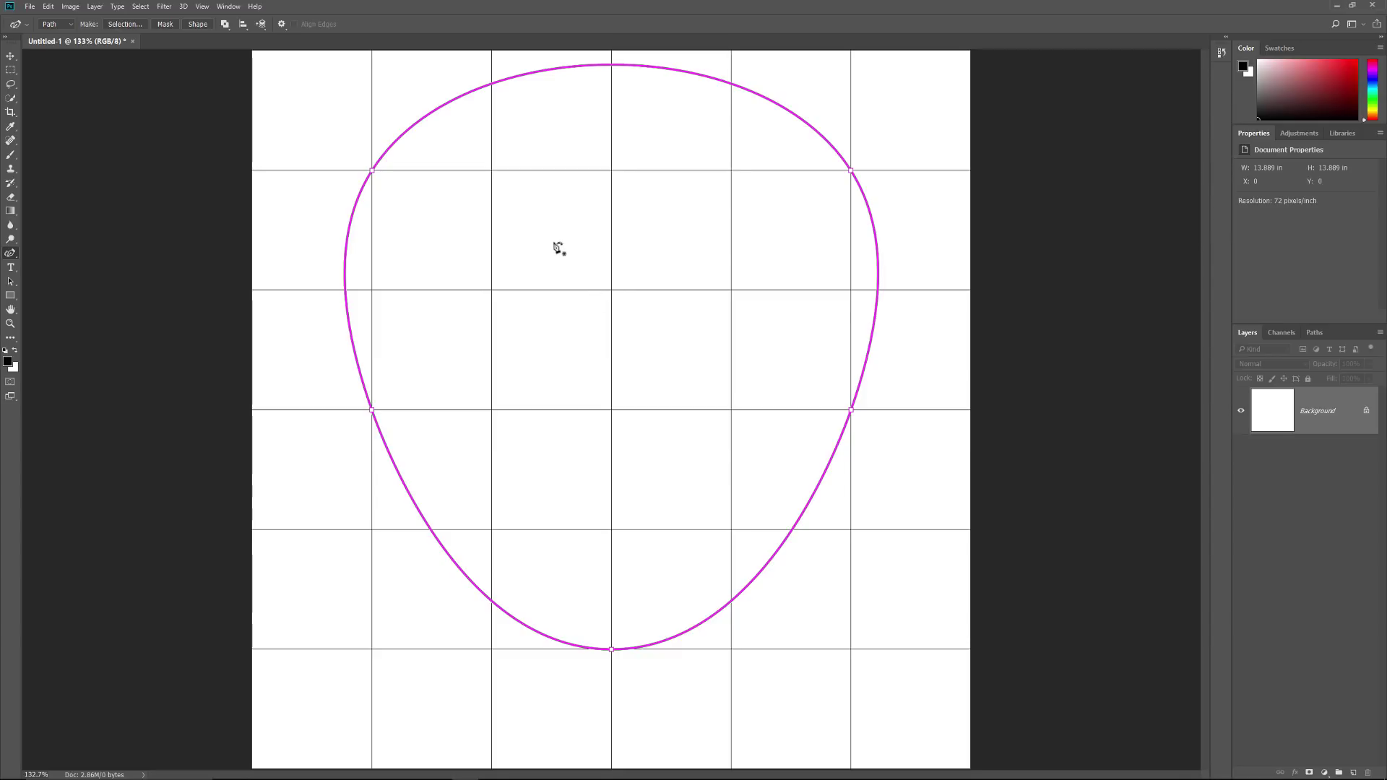
right_click(514, 194)
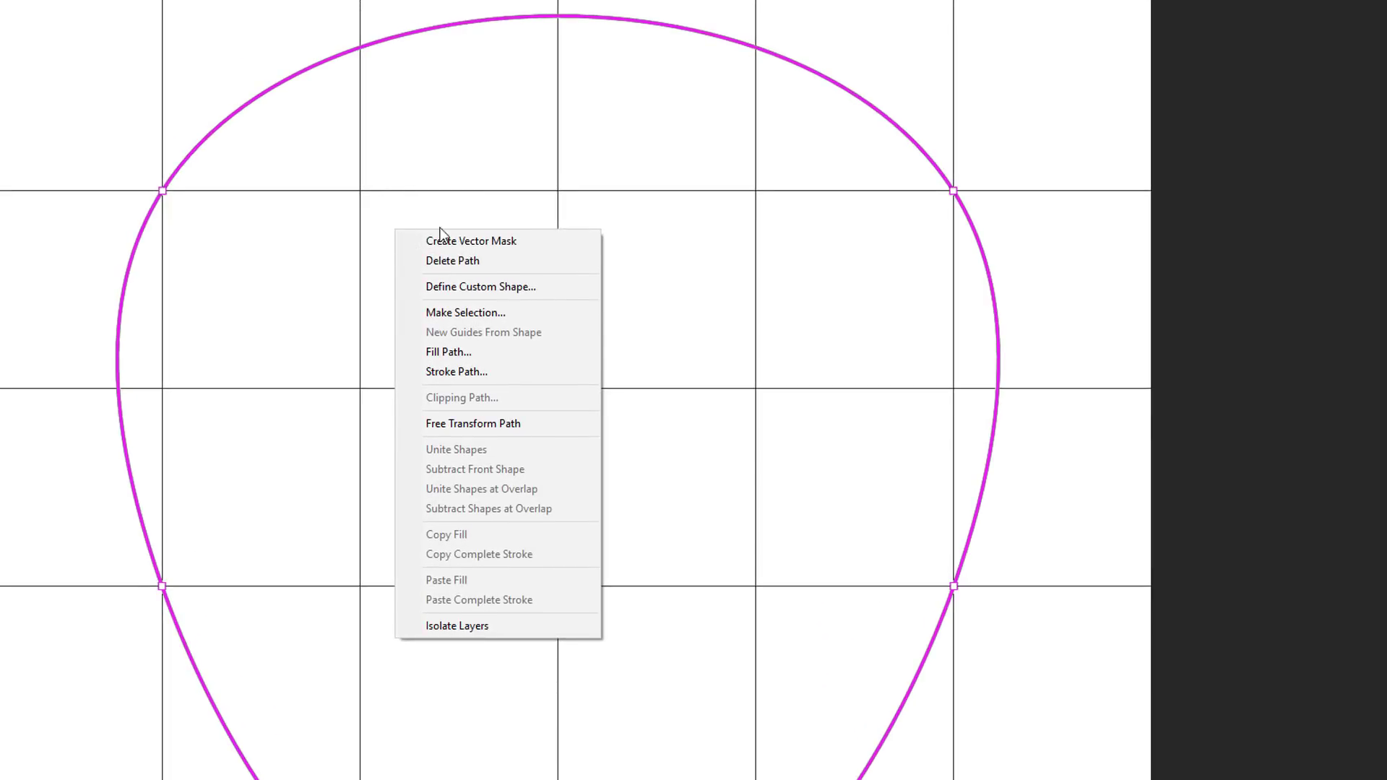
click(498, 258)
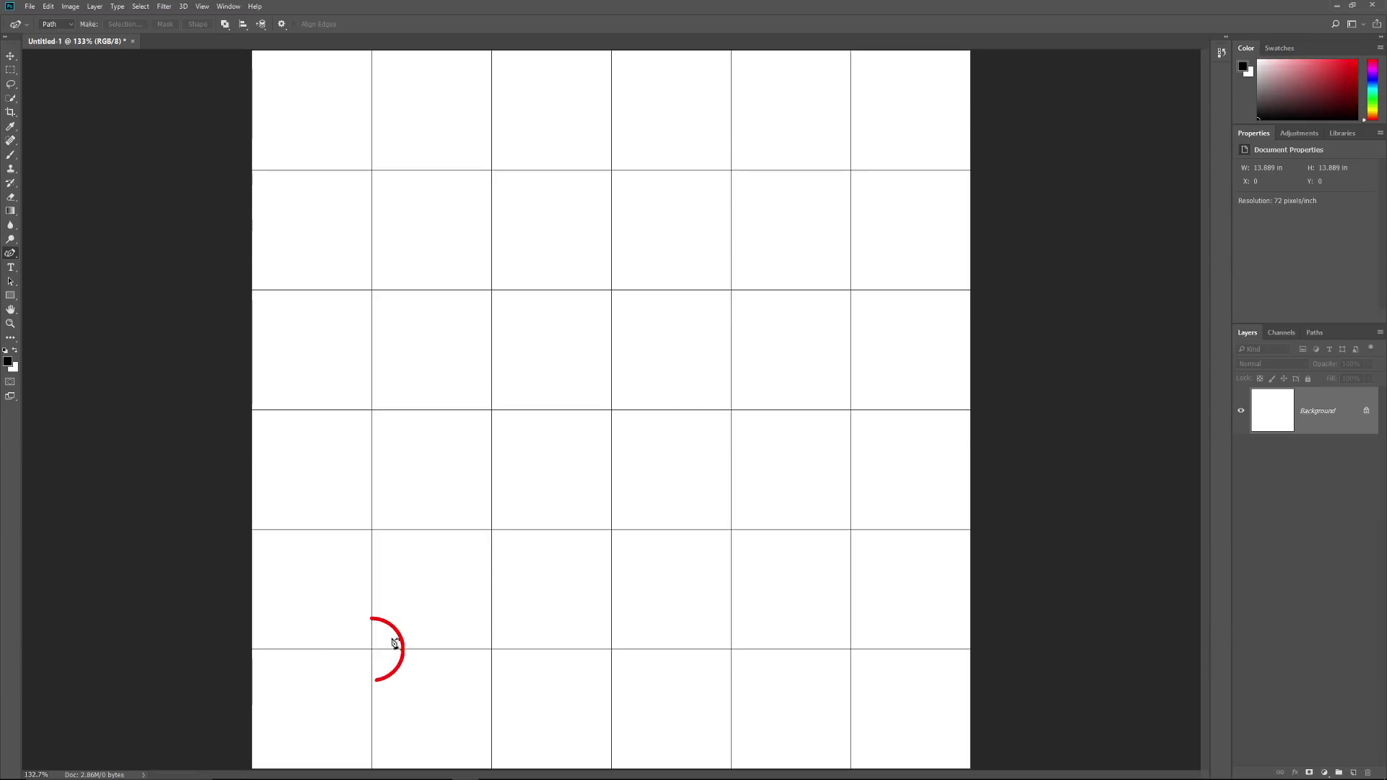
Step: Draw a closed straight-sided rectangular path four cells wide and two high, spanning from the lowest horizontal guide to the middle one
click(372, 650)
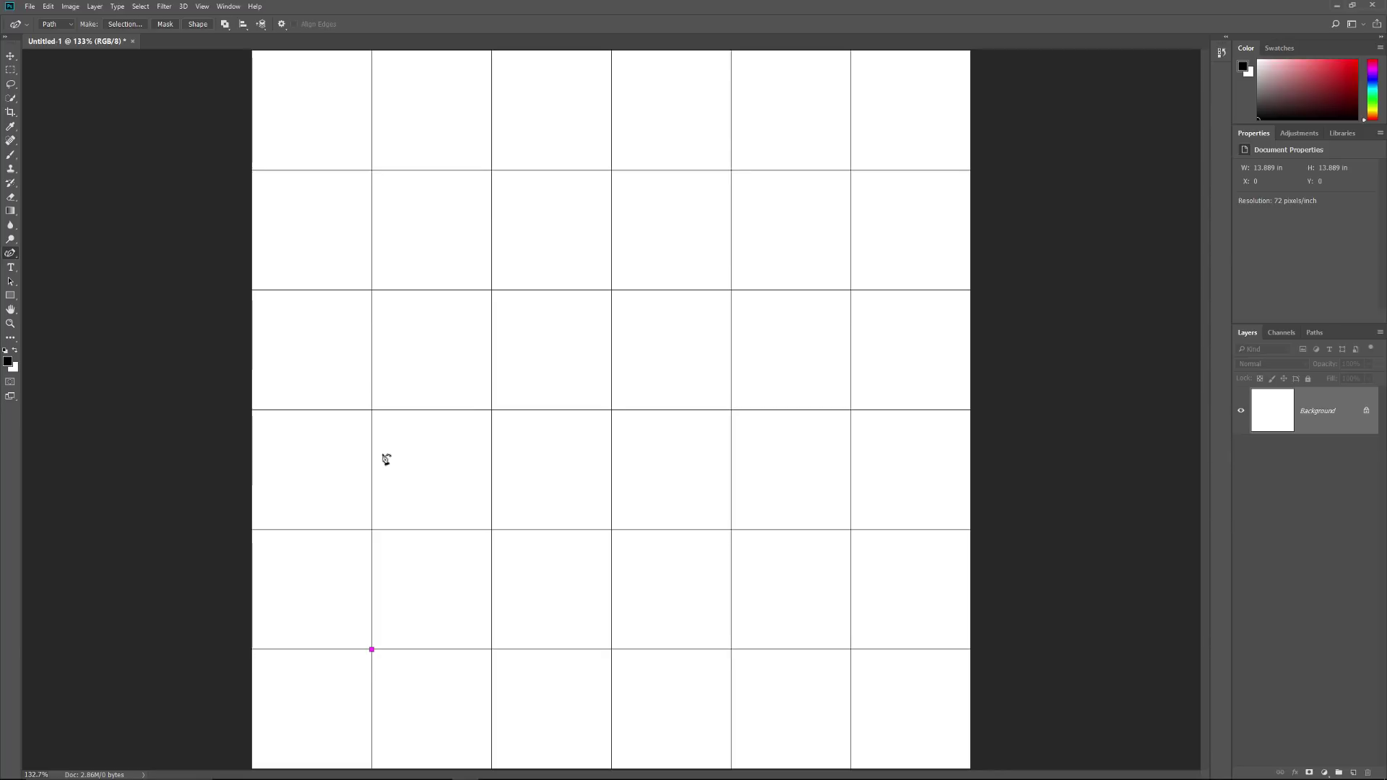
click(372, 410)
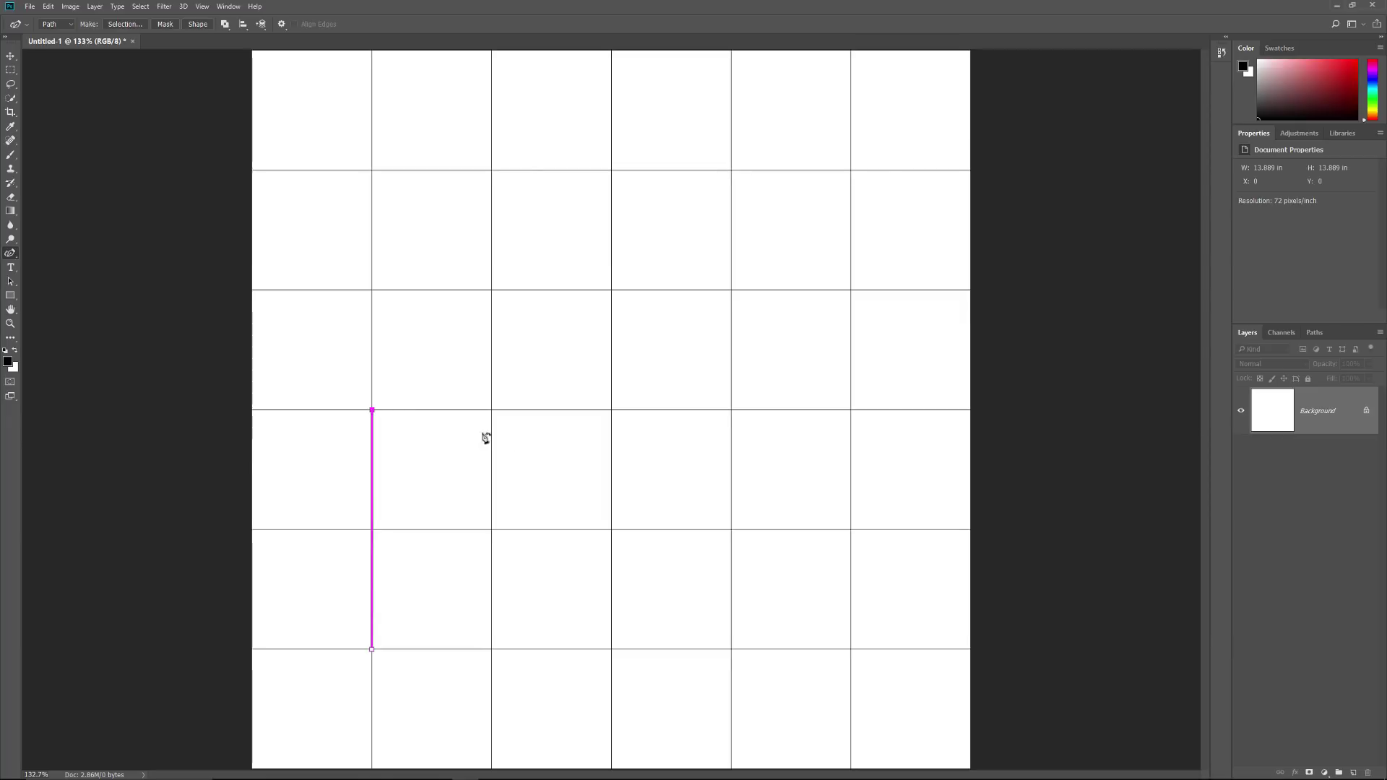
click(851, 410)
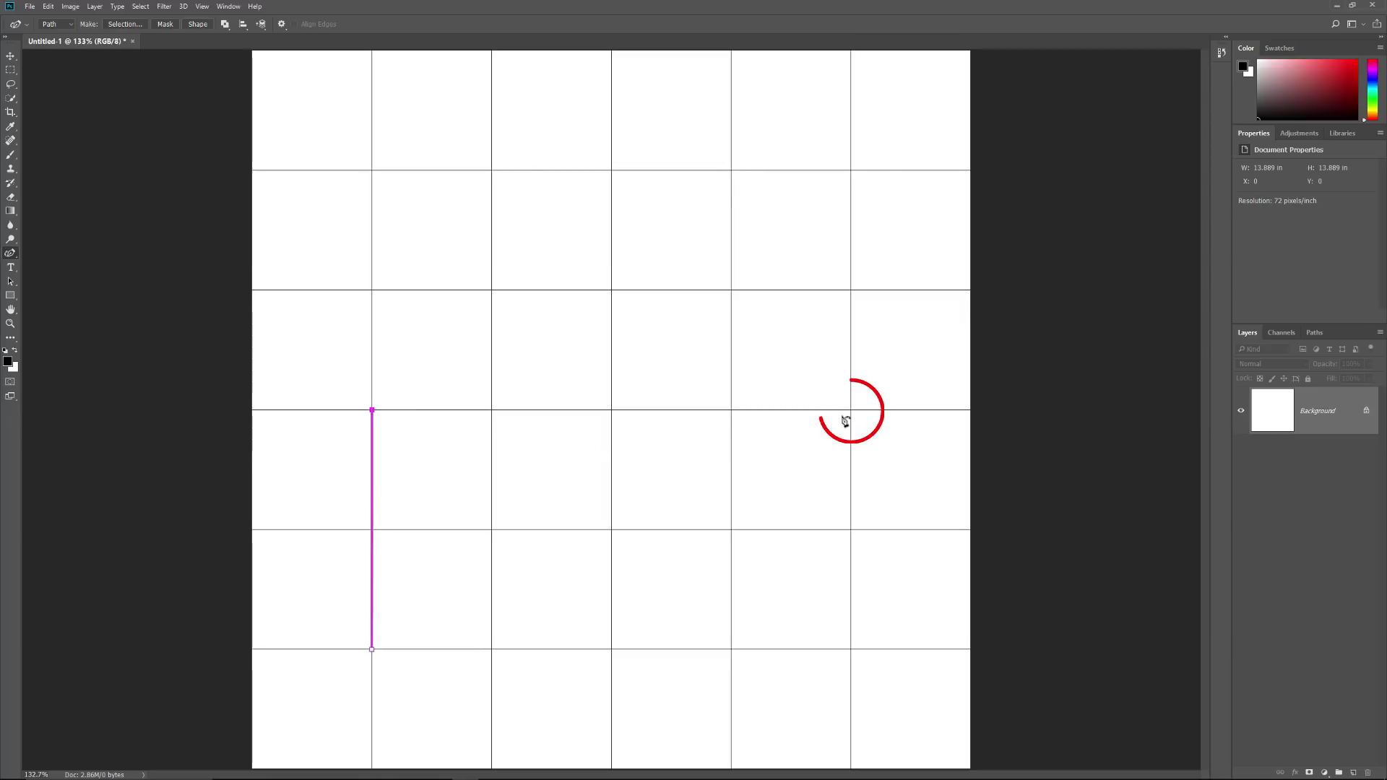
click(851, 411)
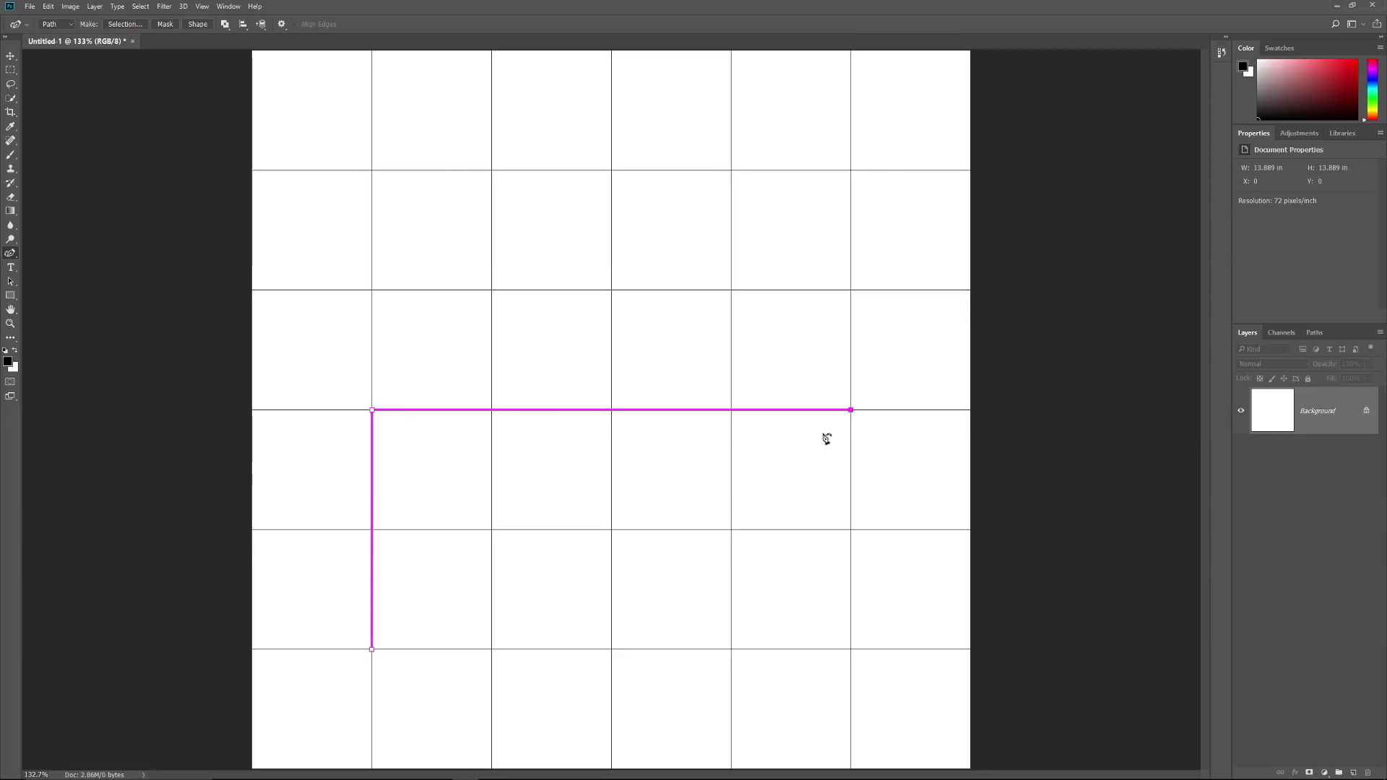
click(852, 648)
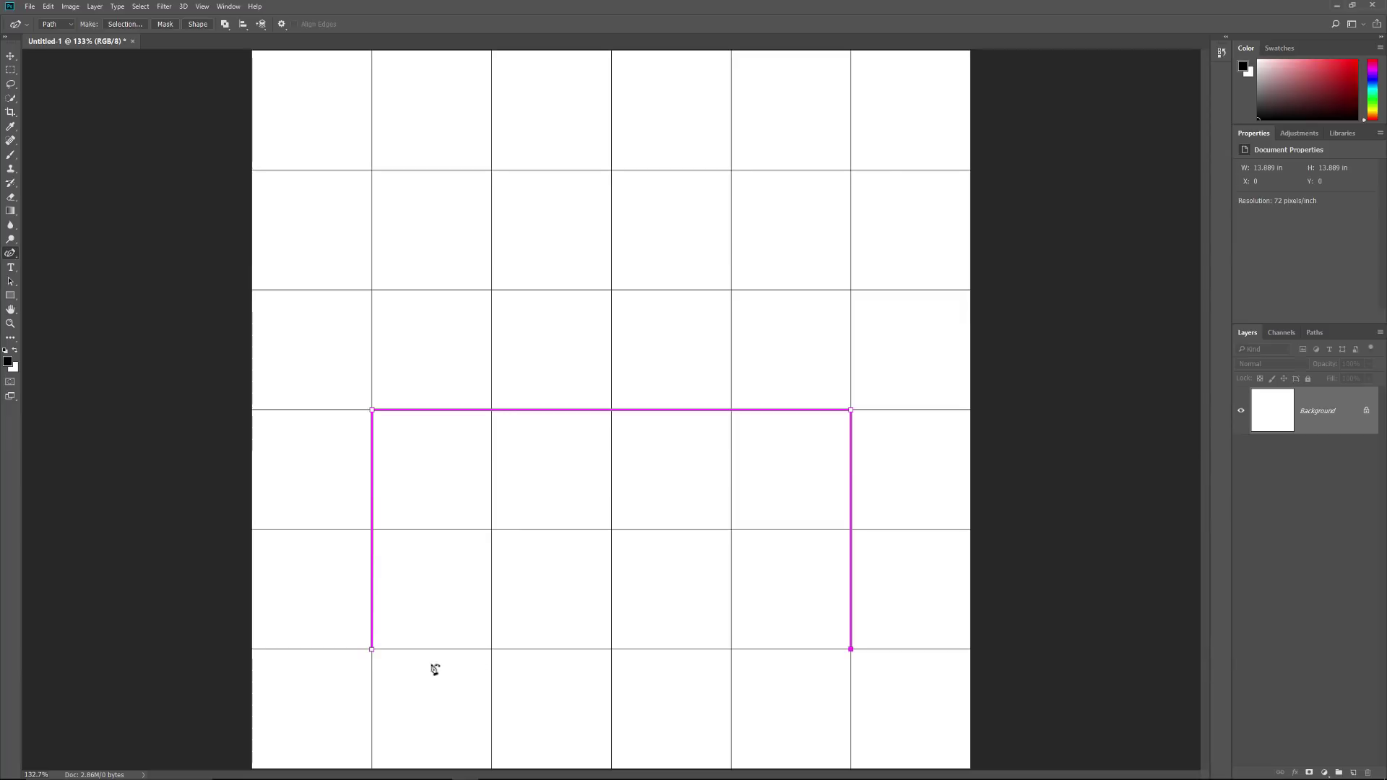
drag(371, 650, 374, 652)
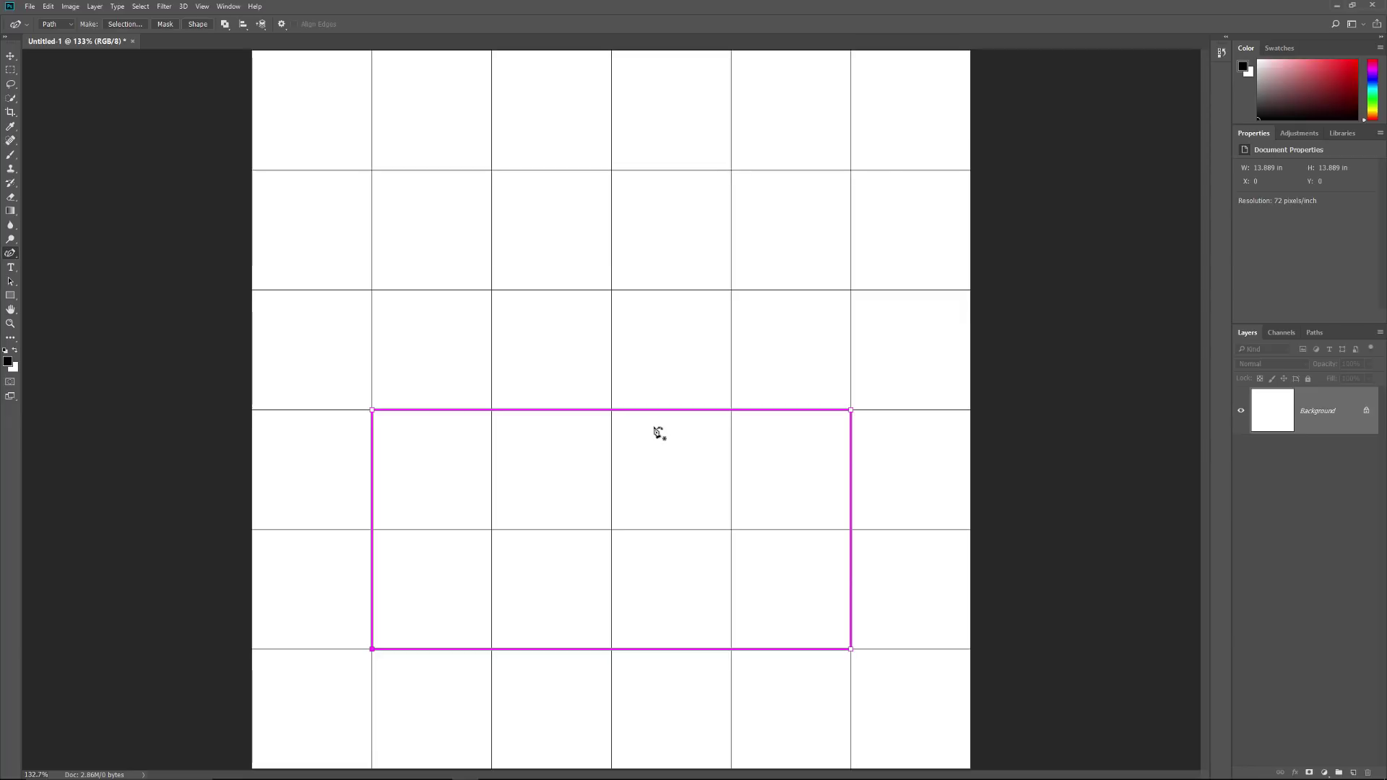
Step: Add an anchor midway on the rectangle's upper edge, raise it two rows into an arch, and toggle it to a corner and back
click(612, 410)
drag(611, 410, 612, 171)
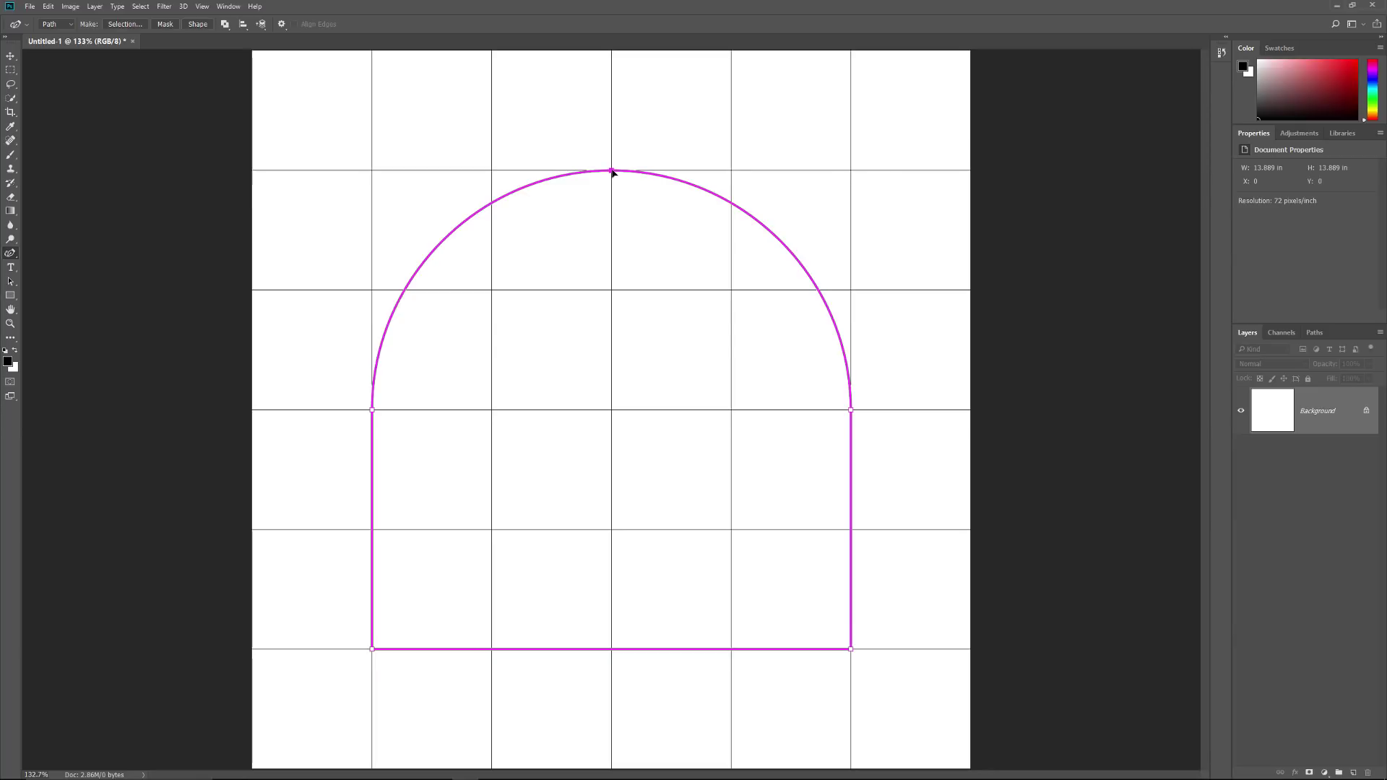
double_click(612, 171)
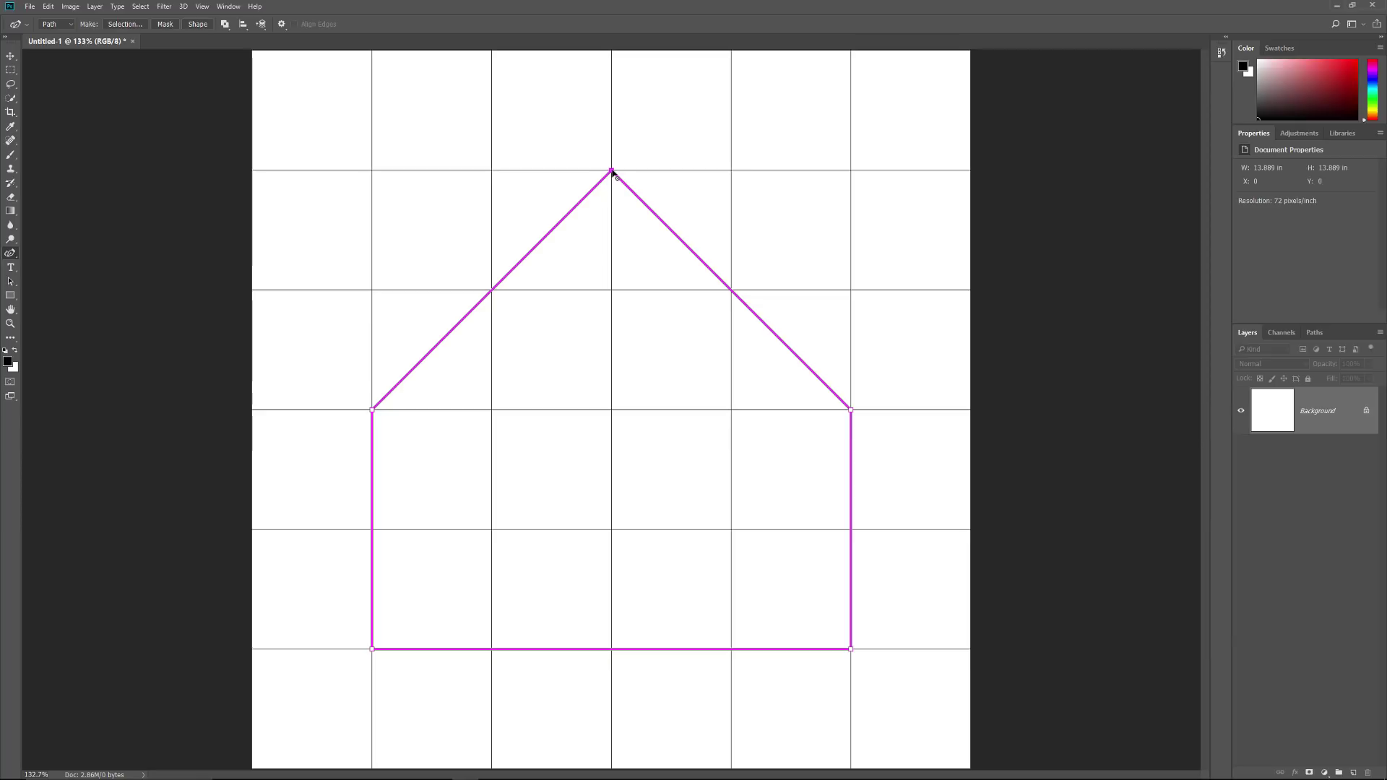
double_click(612, 172)
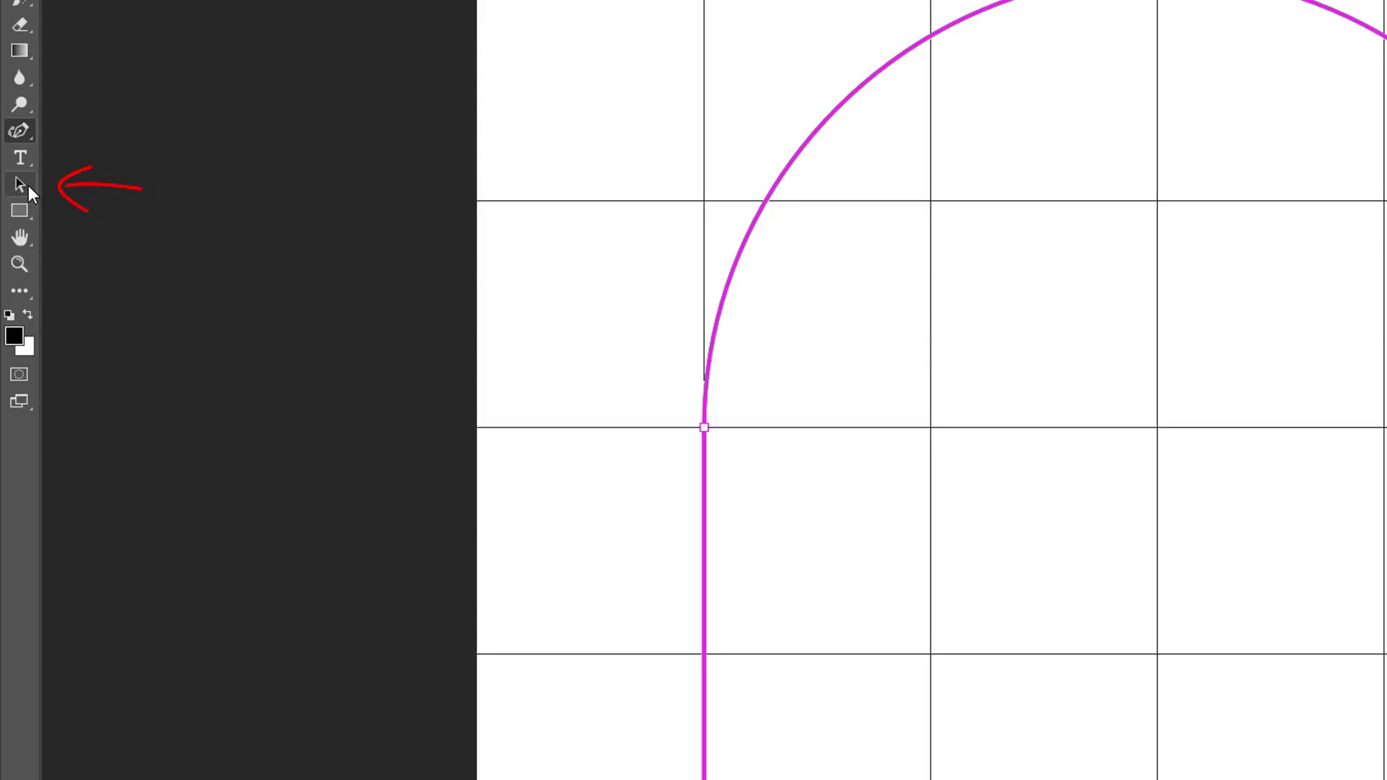
Step: Select the whole arch path with the Path Selection tool, and move only its three upper anchors down one row with the Direct Selection tool
click(28, 185)
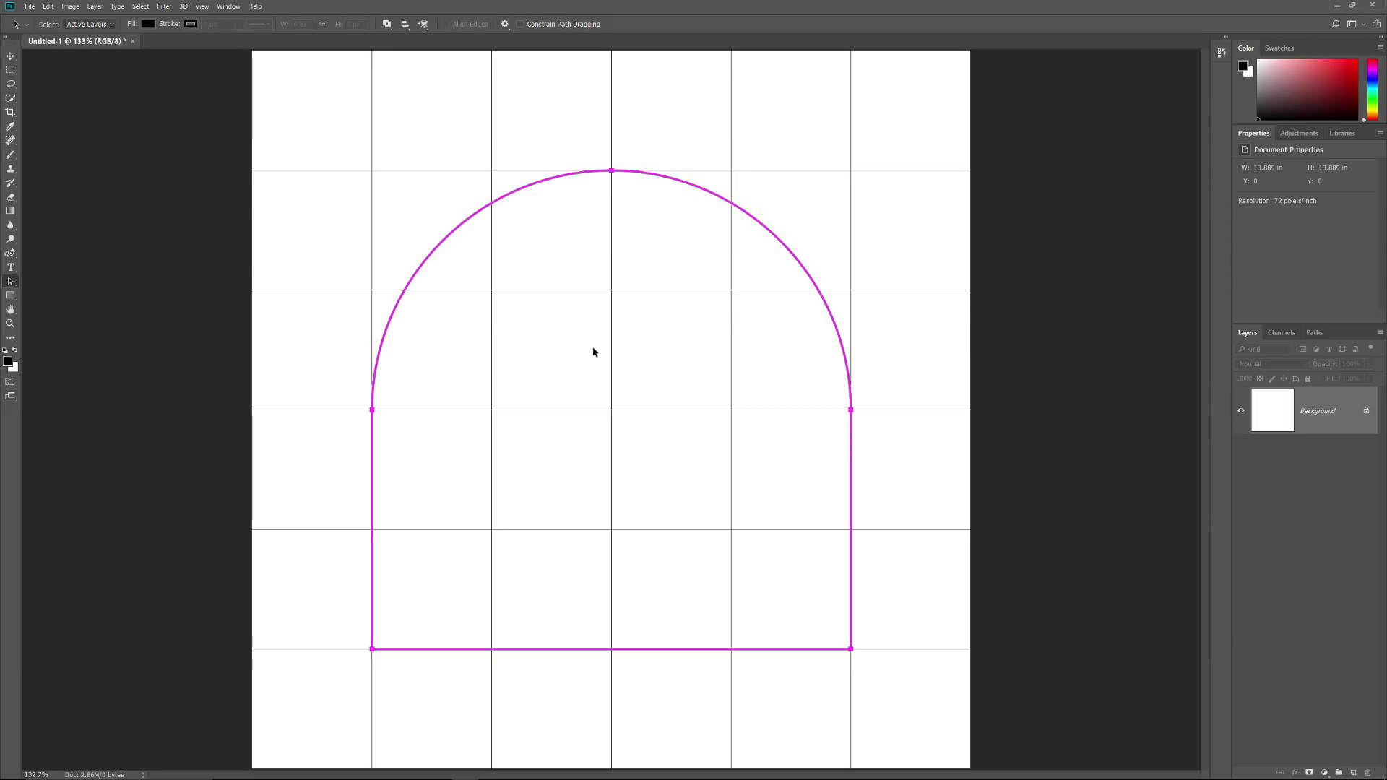
mouse_move(593, 352)
mouse_down()
mouse_move(564, 353)
mouse_move(520, 286)
mouse_move(681, 341)
mouse_move(575, 427)
mouse_move(510, 303)
mouse_move(651, 267)
mouse_move(669, 334)
mouse_move(595, 350)
mouse_up()
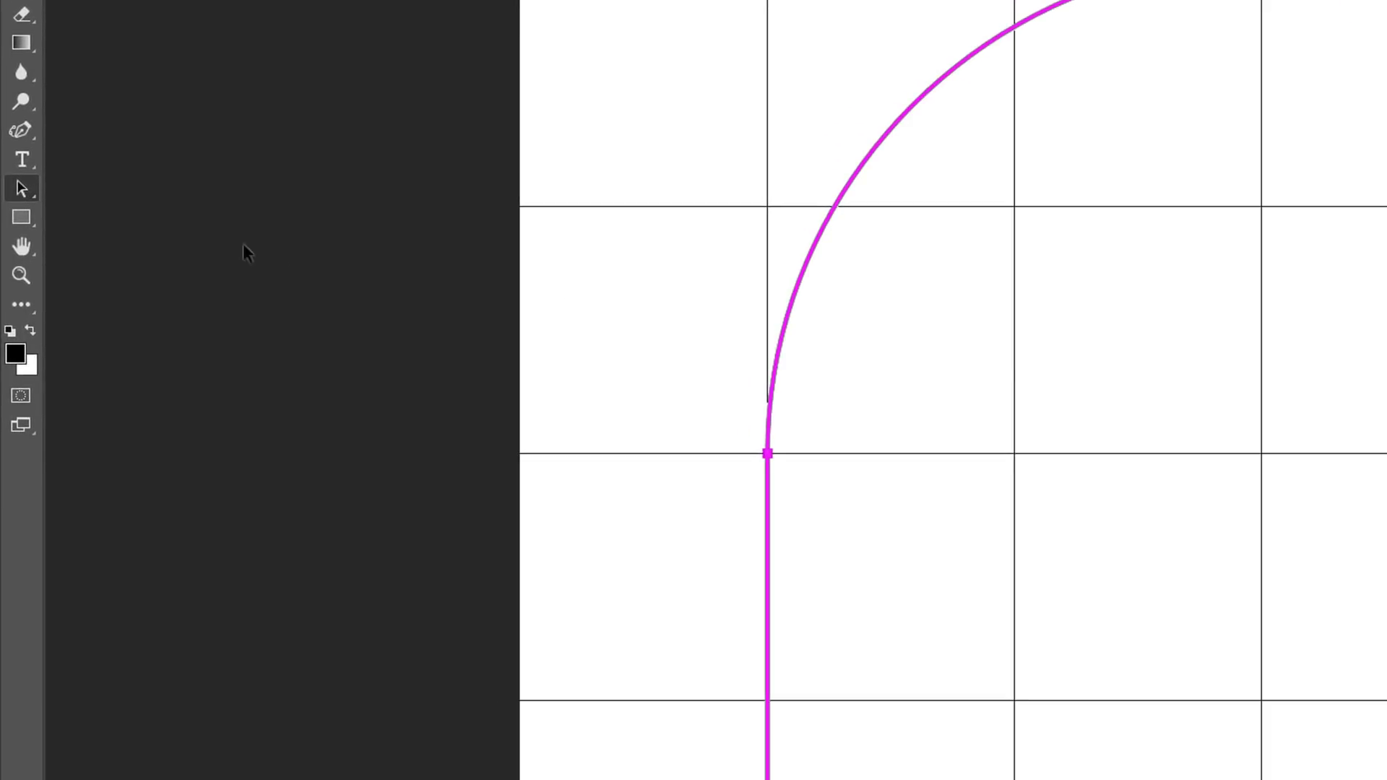
click(32, 188)
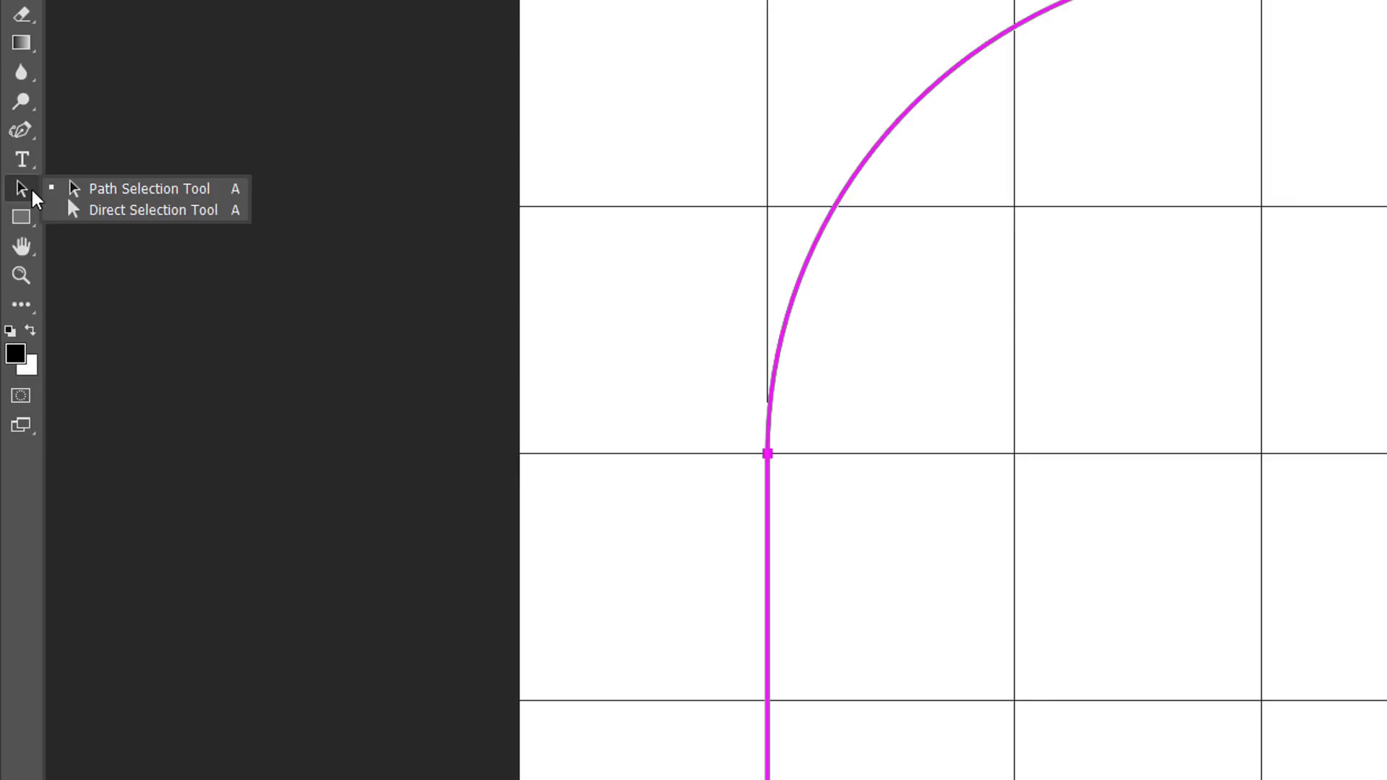
click(224, 211)
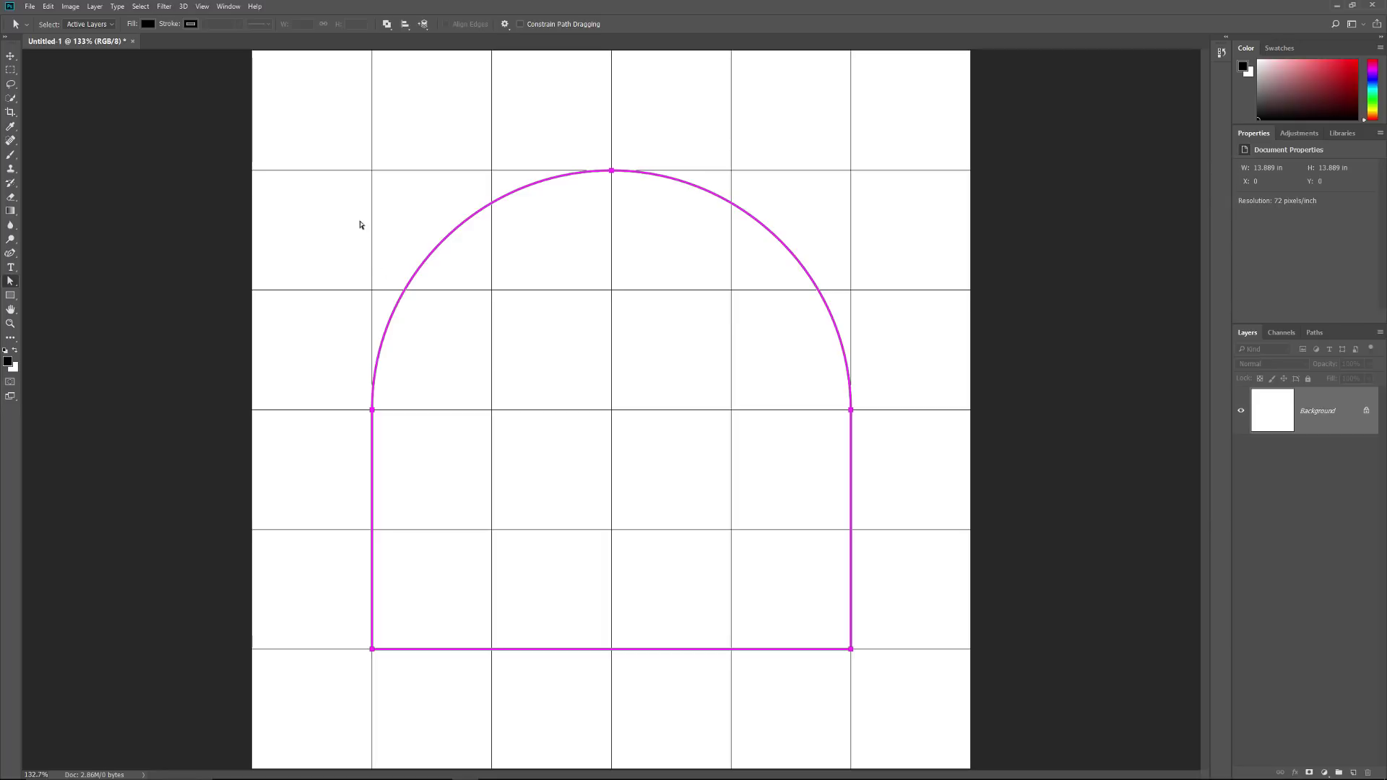
drag(326, 133, 893, 442)
drag(613, 175, 613, 290)
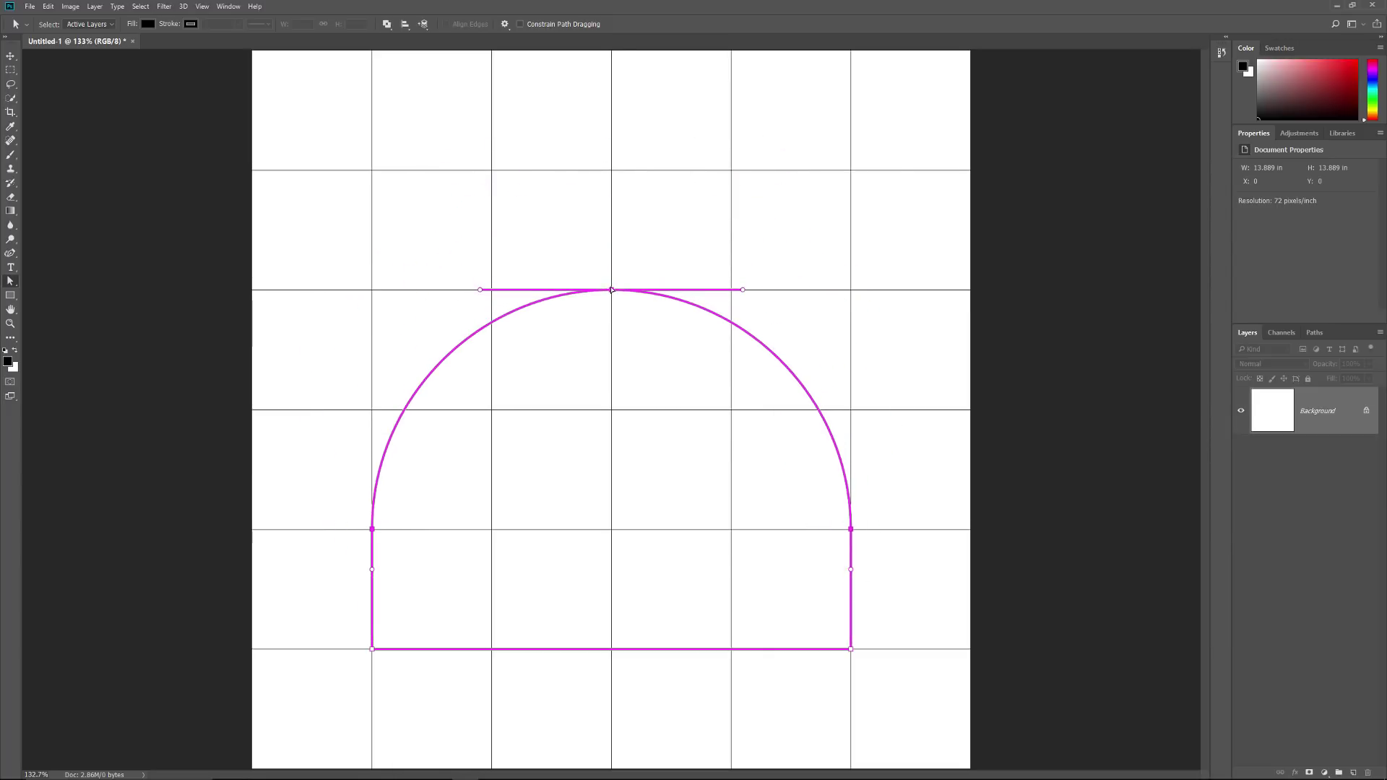
mouse_move(744, 292)
mouse_down()
mouse_move(718, 210)
mouse_move(675, 170)
mouse_move(612, 165)
mouse_move(696, 226)
mouse_move(725, 335)
mouse_move(703, 421)
mouse_move(660, 449)
mouse_move(610, 452)
mouse_move(738, 374)
mouse_move(752, 310)
mouse_move(740, 293)
mouse_up()
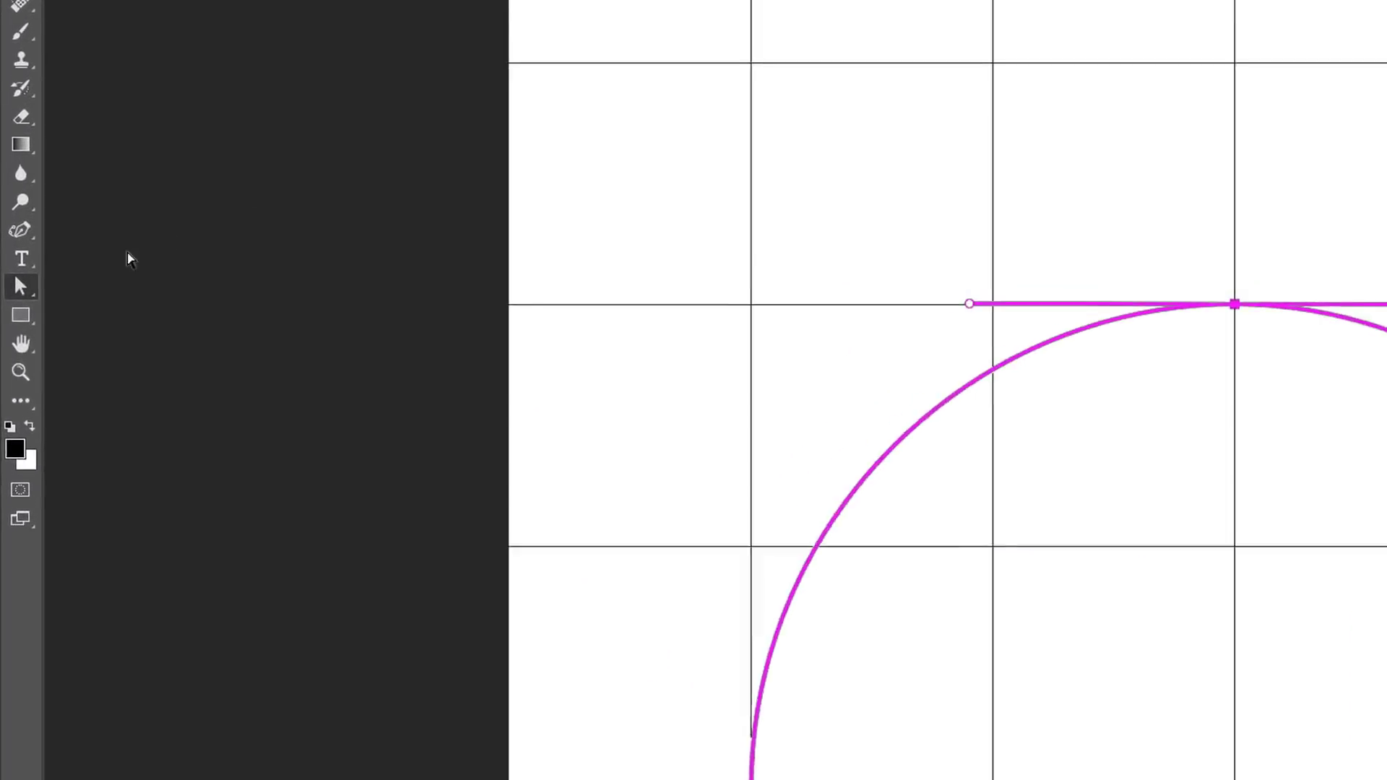
Step: Return to the Curvature Pen tool and delete the selected anchors and the remaining segment of the arch path
click(32, 230)
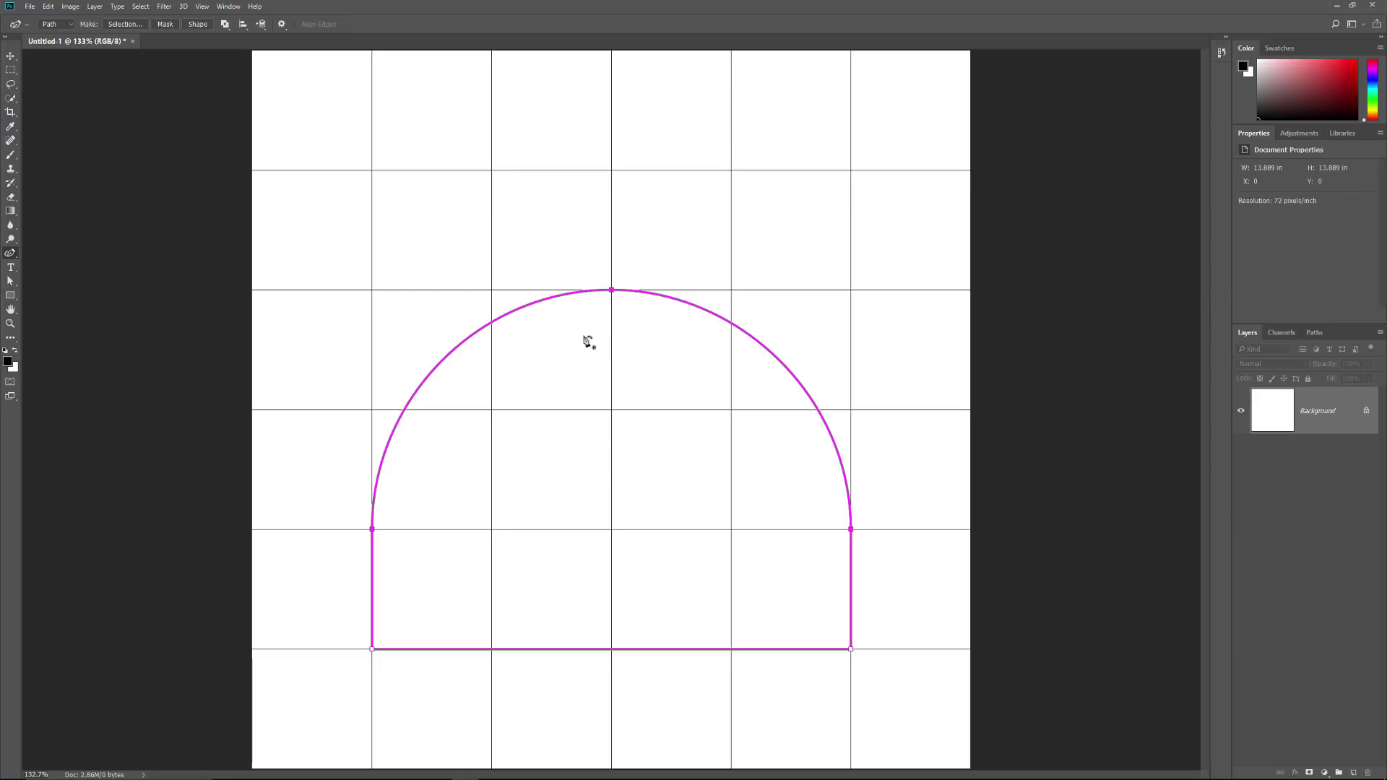
key(Delete)
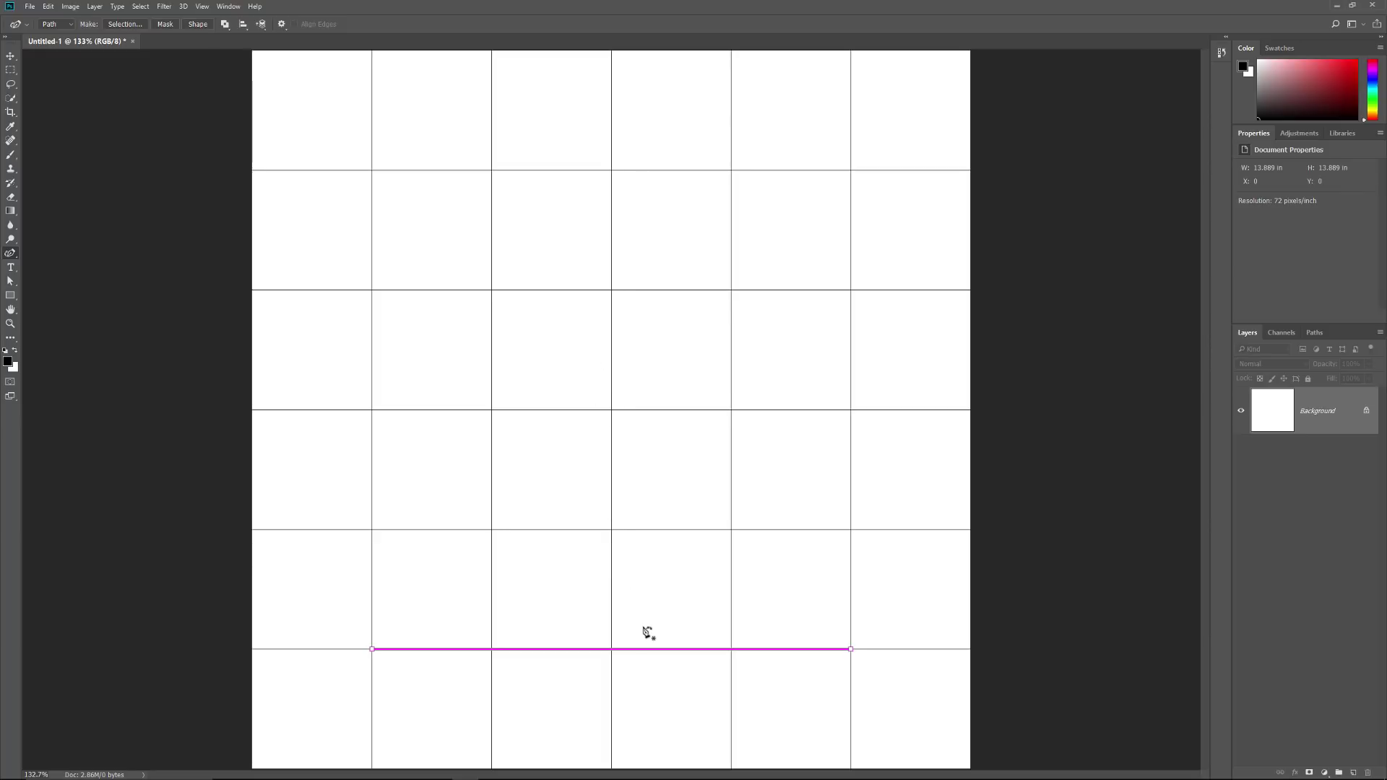
key(Delete)
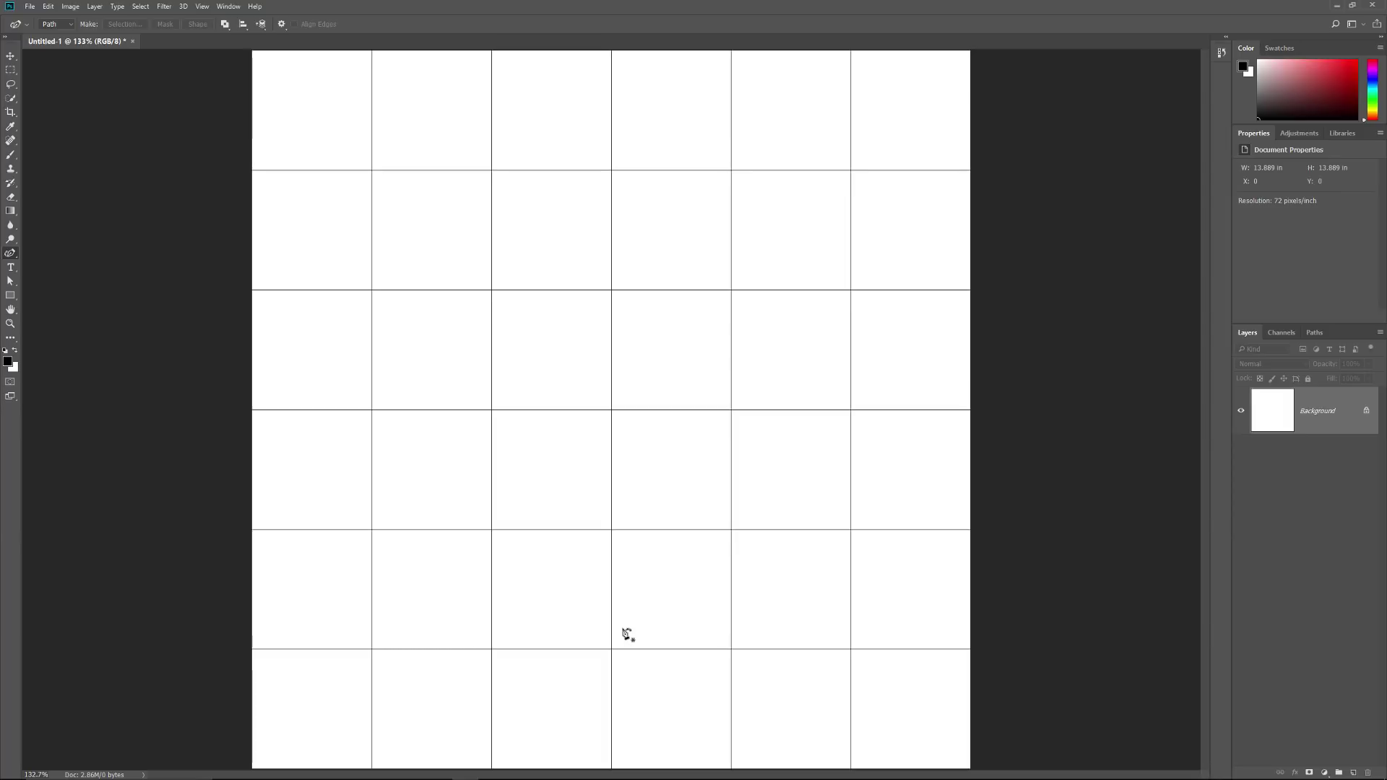
Step: Draw the heart's left half from a corner anchor at the lowest central intersection, around the left lobe, to a corner anchor at the center notch
click(612, 650)
click(611, 649)
click(371, 290)
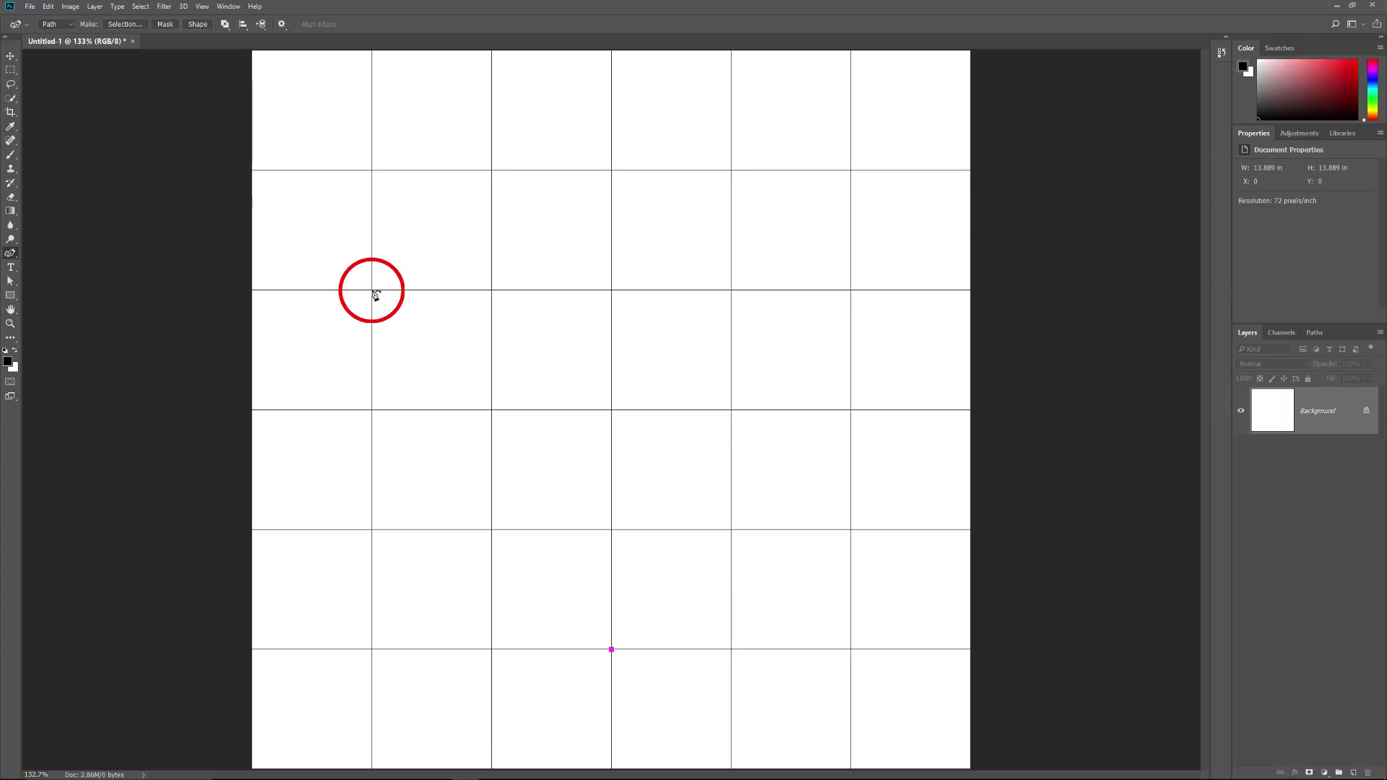
click(372, 290)
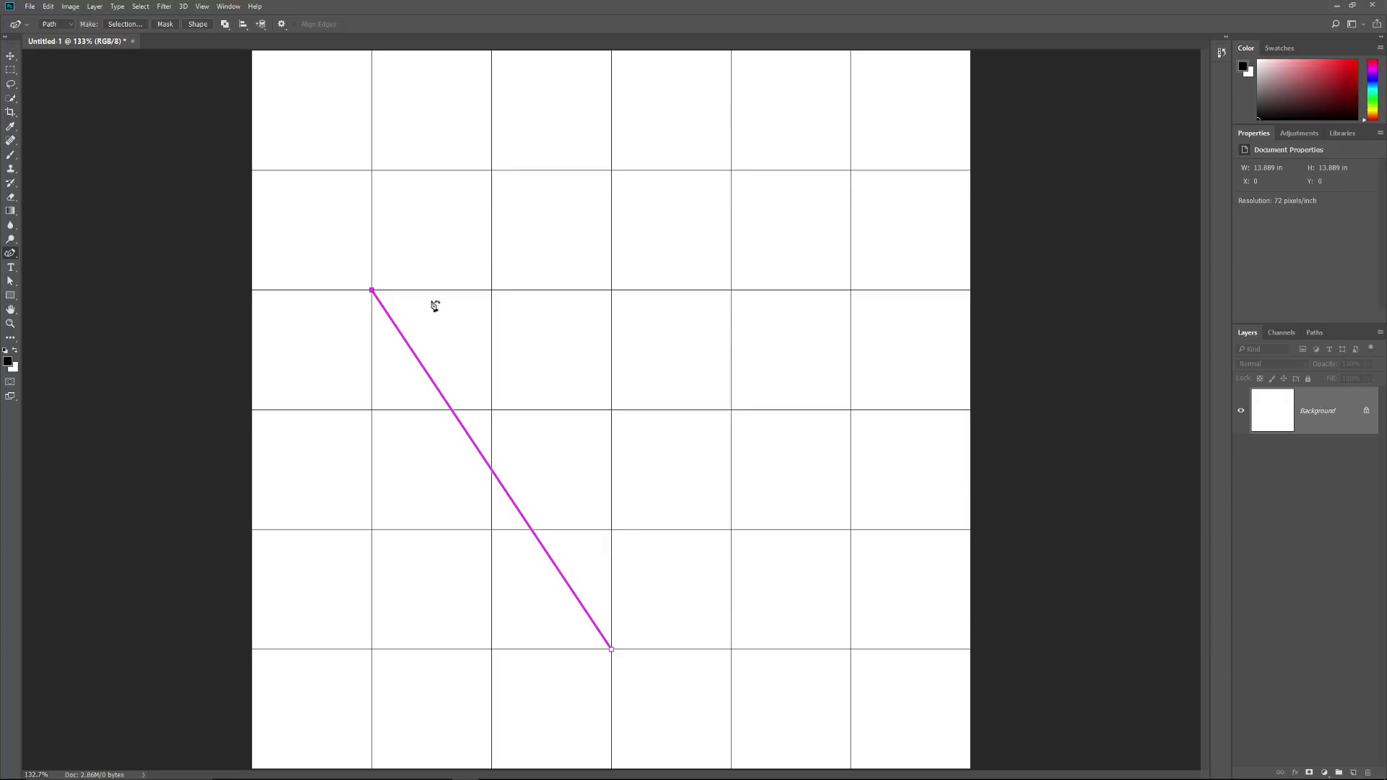
click(491, 170)
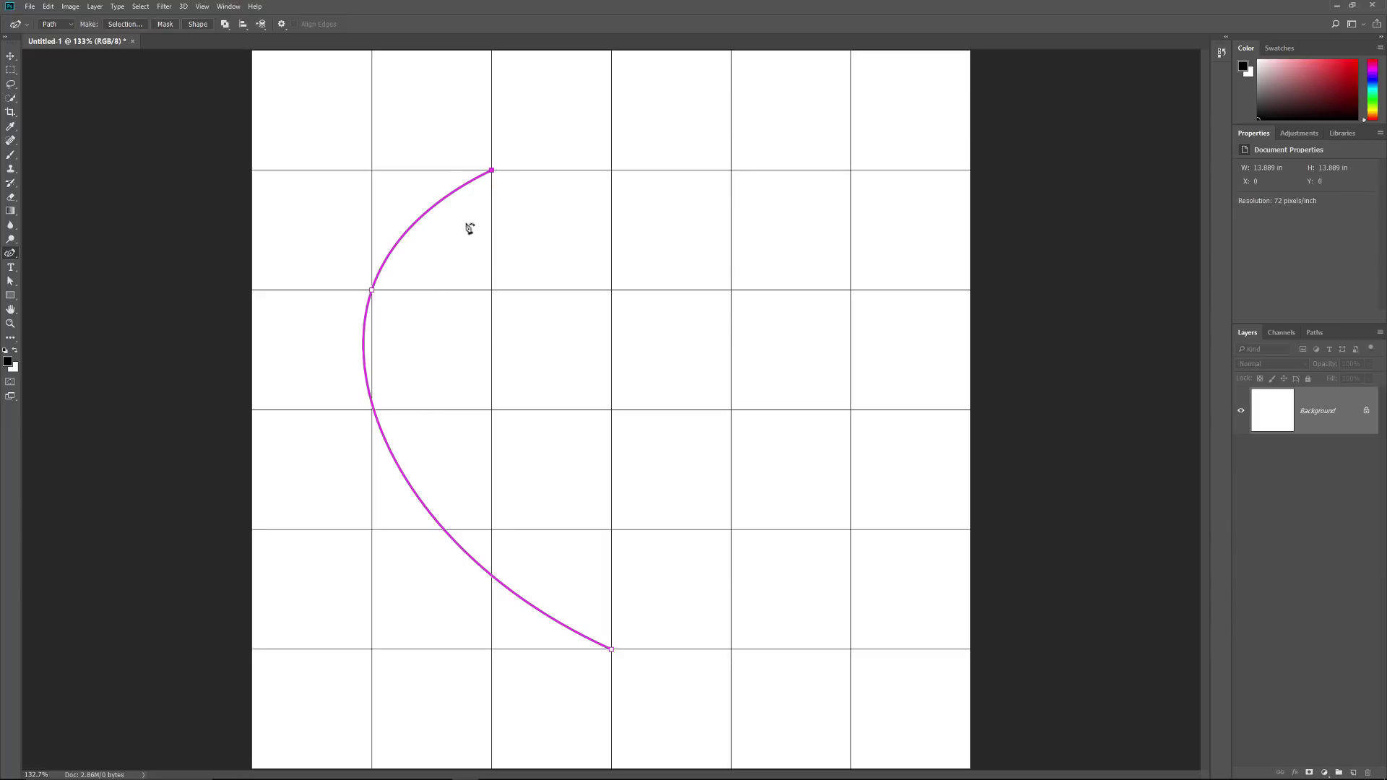
click(612, 290)
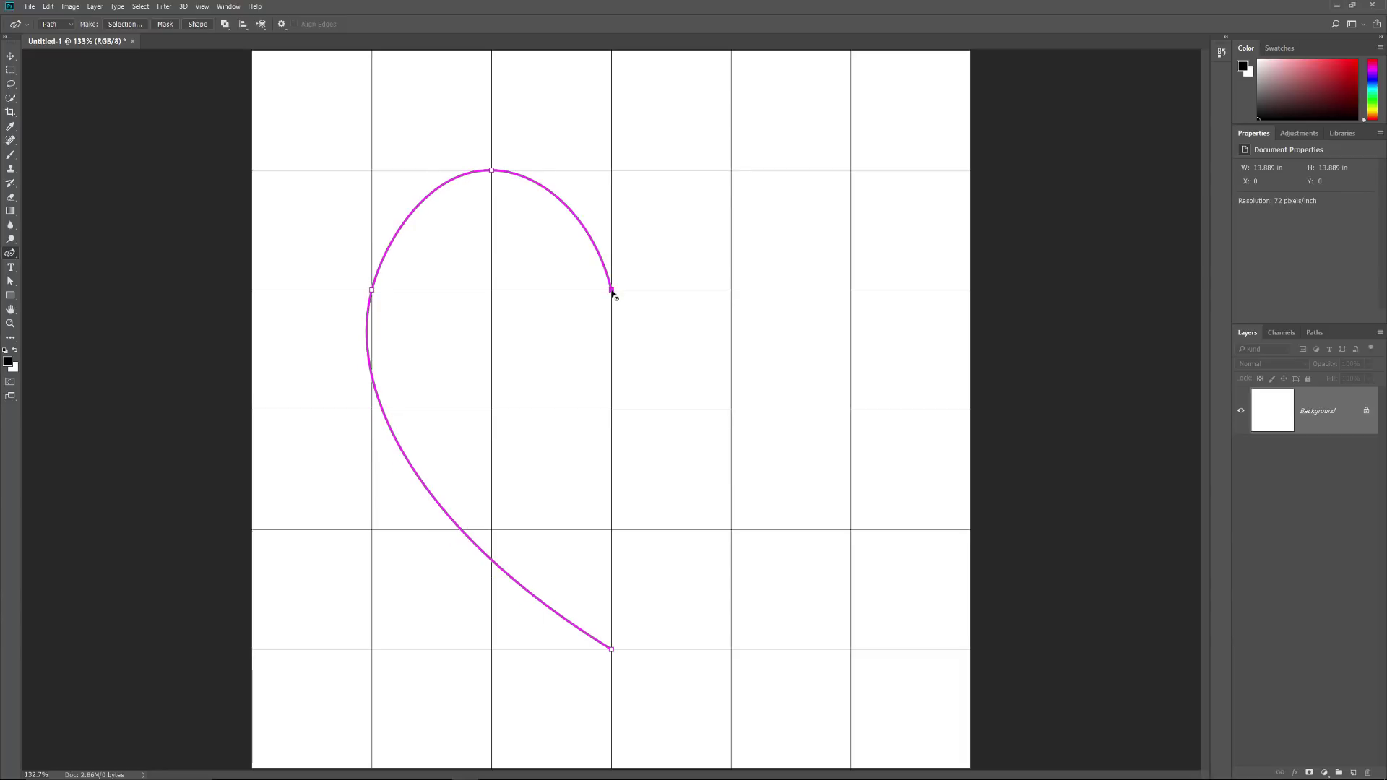
Step: Complete the heart's right half with mirrored anchors at the lobe's peak and outer side, closing the path at the starting anchor
click(731, 172)
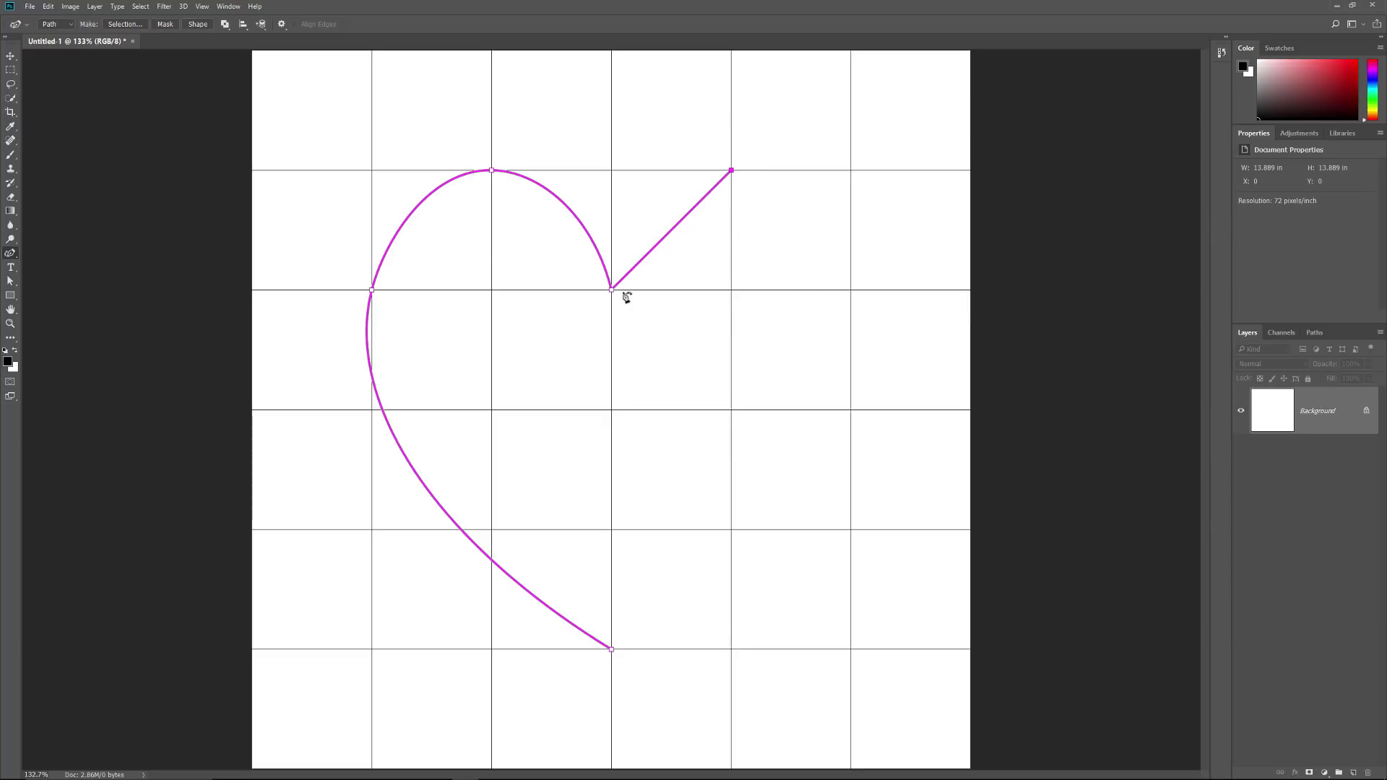
click(852, 292)
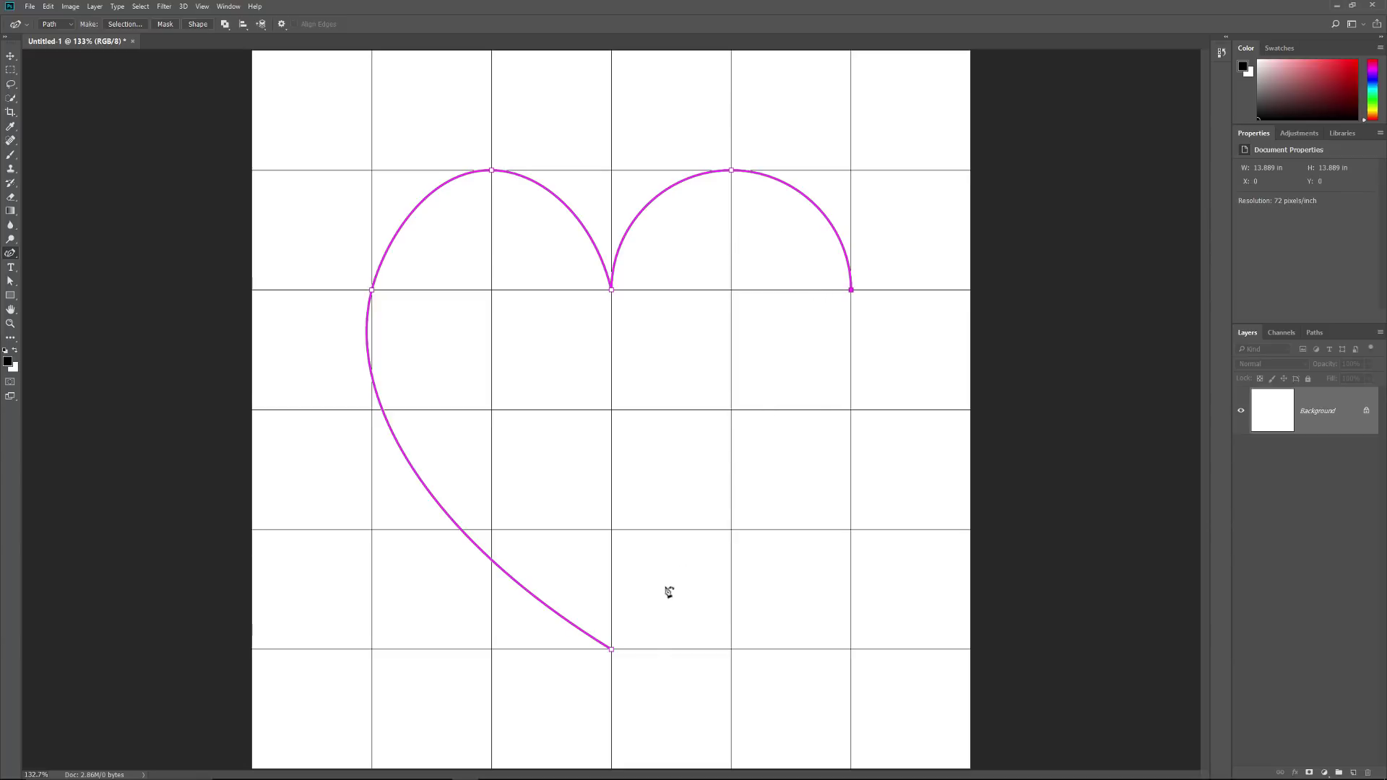
click(613, 651)
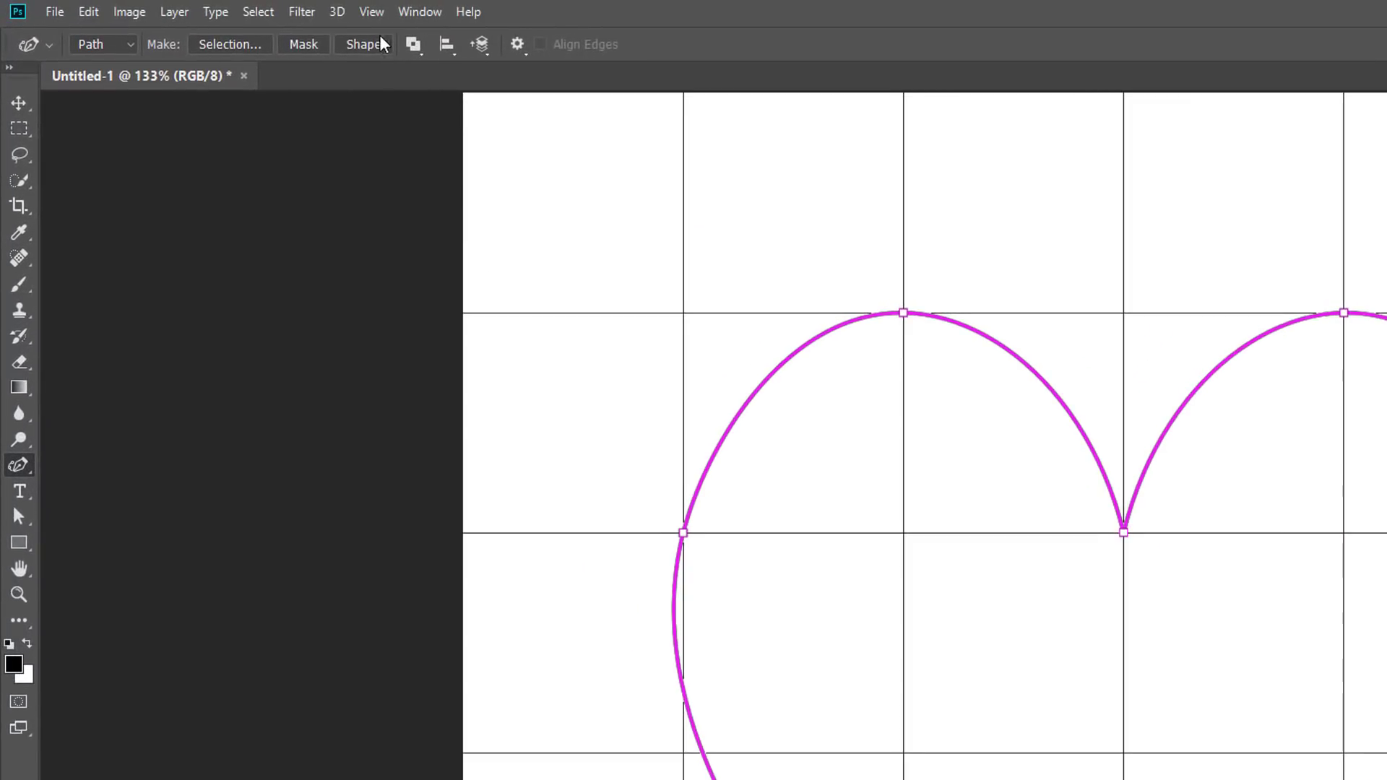
Step: Hide the guides so that only the heart path shows on the white canvas
click(208, 10)
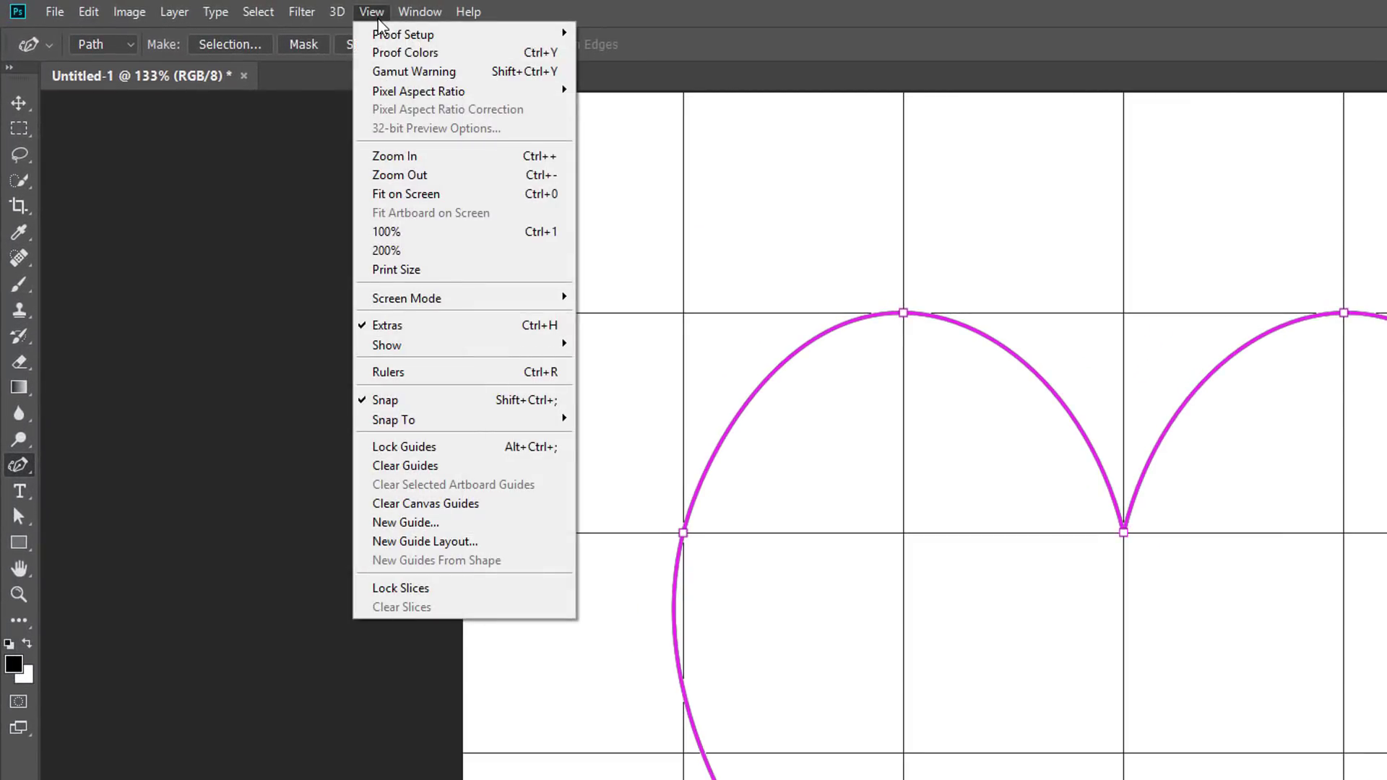
mouse_move(448, 346)
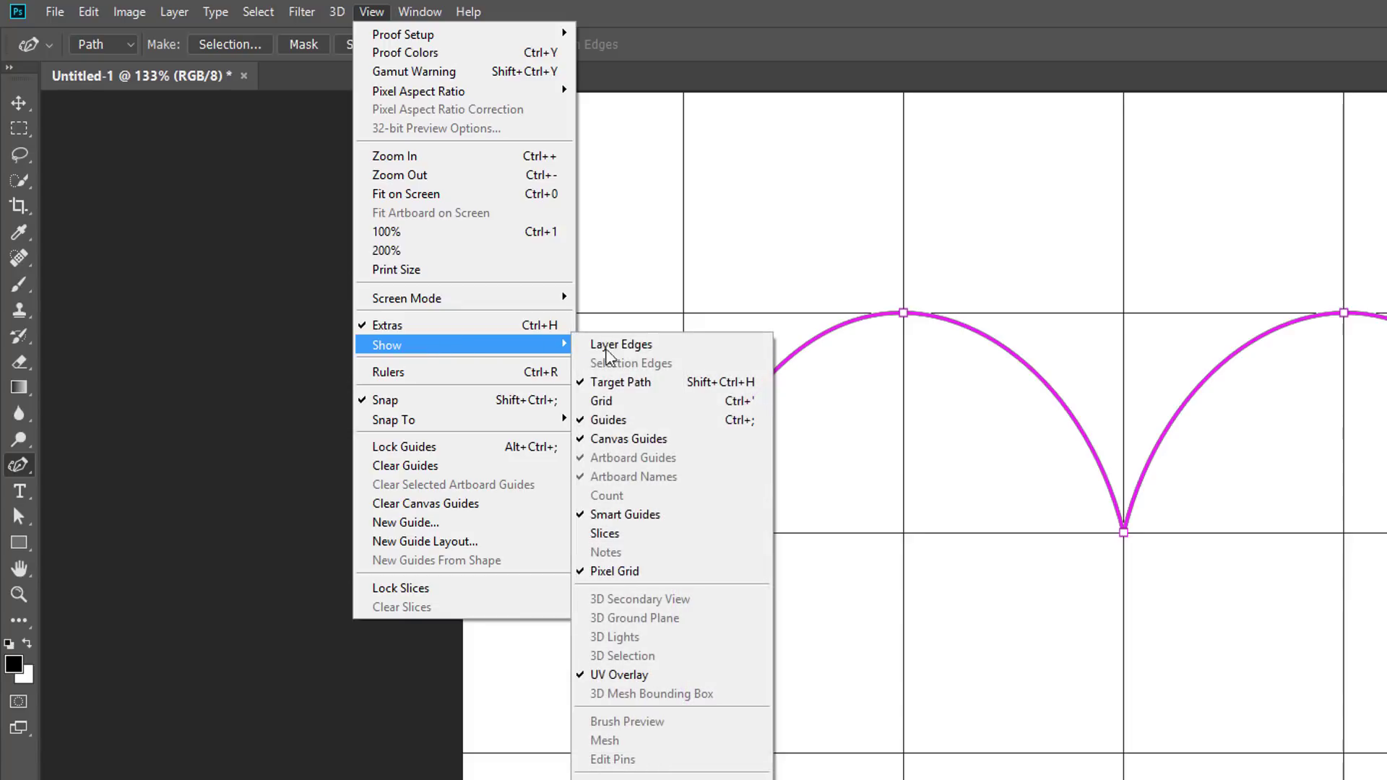
click(685, 424)
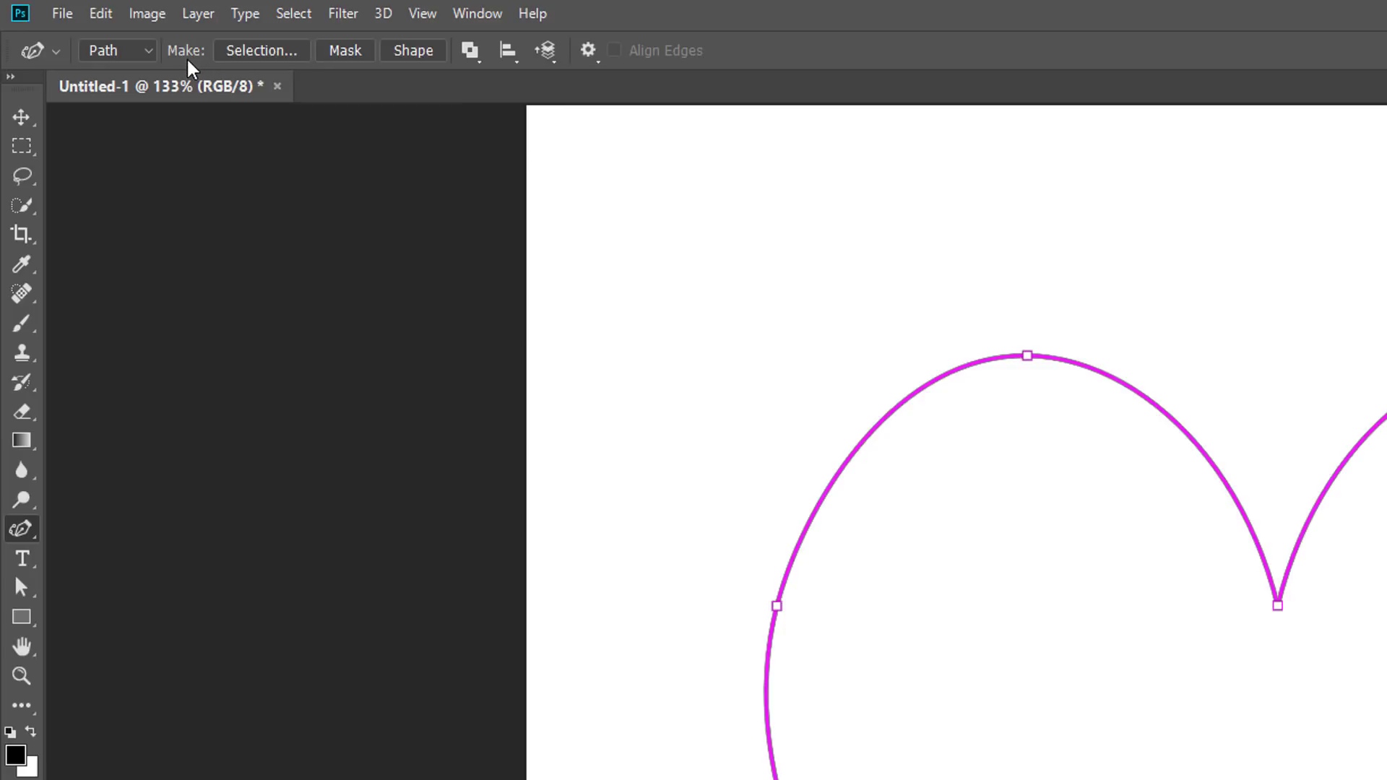
Step: Make a new anti-aliased selection from the heart path with a feather radius of 0 pixels, and undo the selection
click(301, 55)
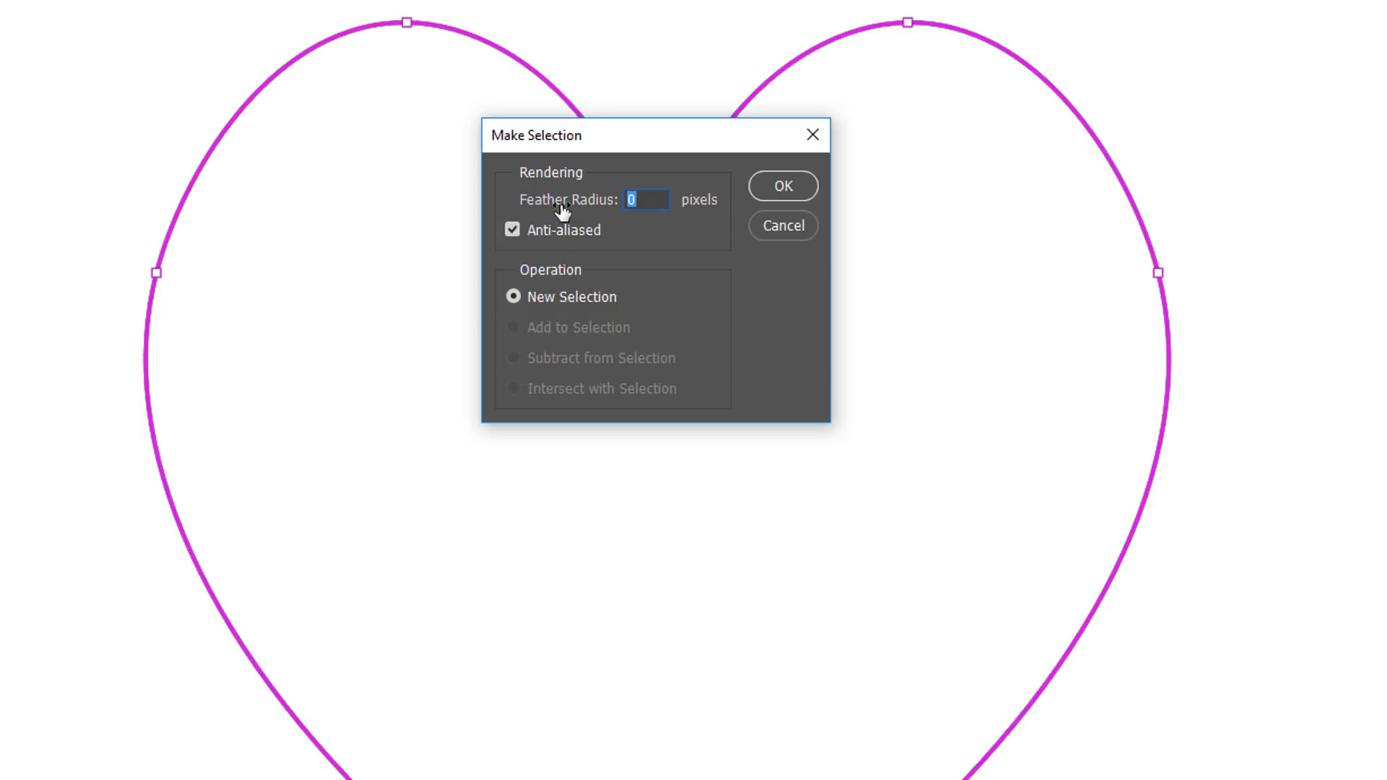
mouse_move(562, 211)
mouse_down()
mouse_move(602, 211)
mouse_move(554, 211)
mouse_up()
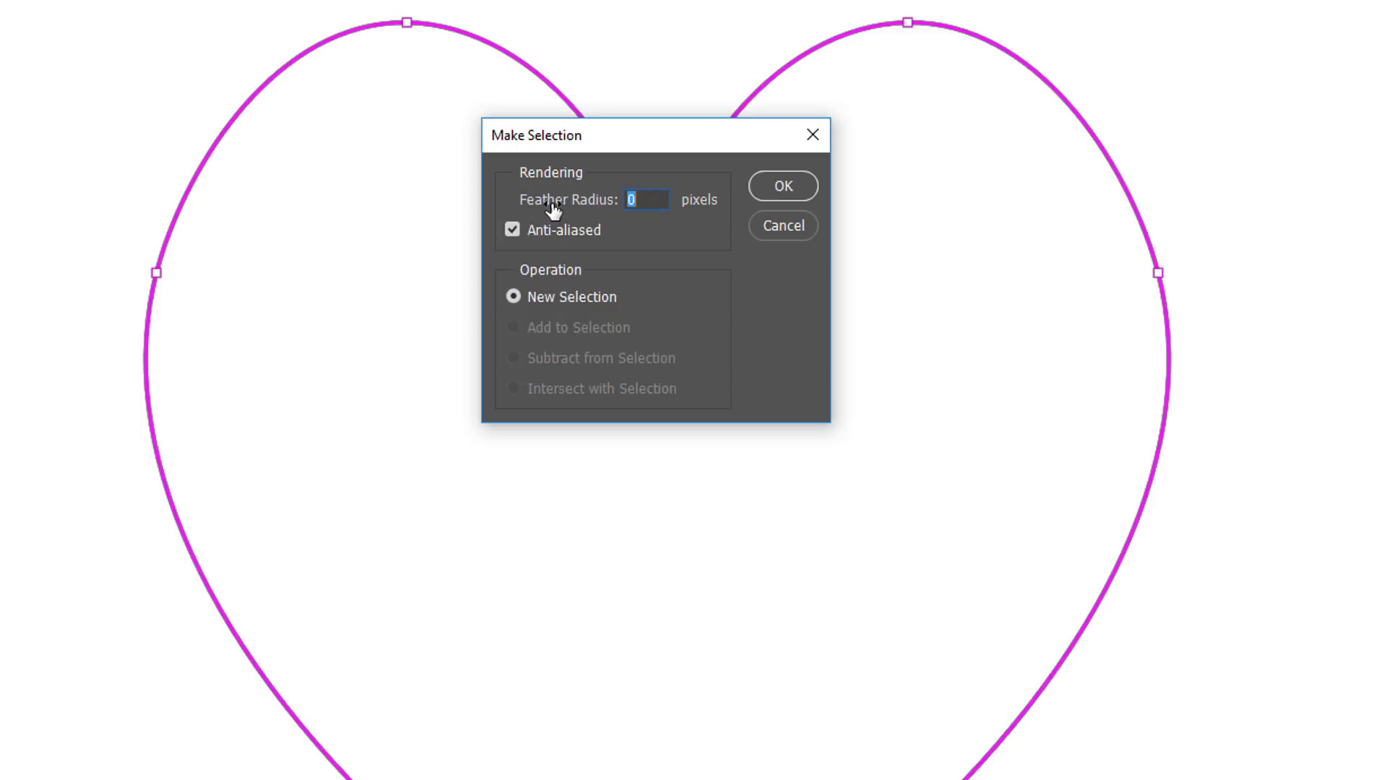
click(802, 182)
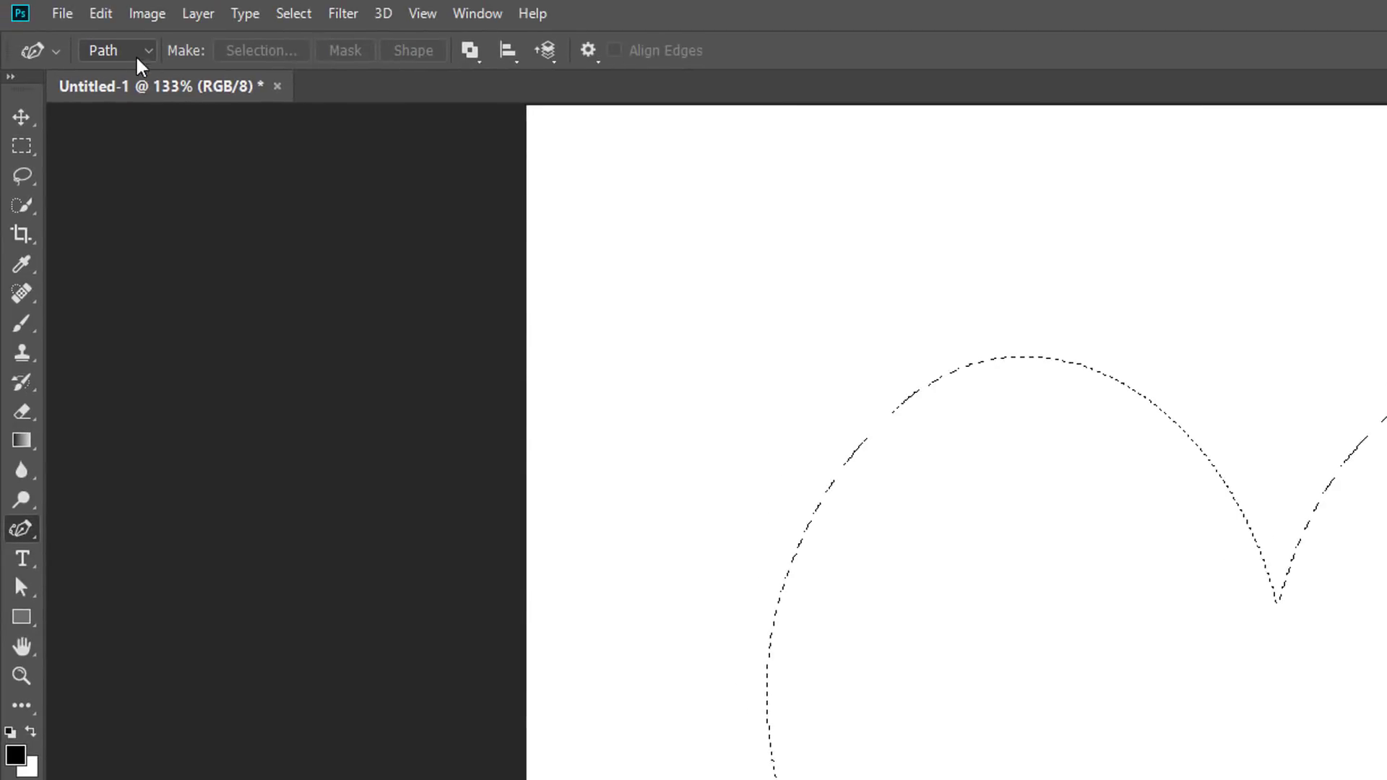
click(103, 15)
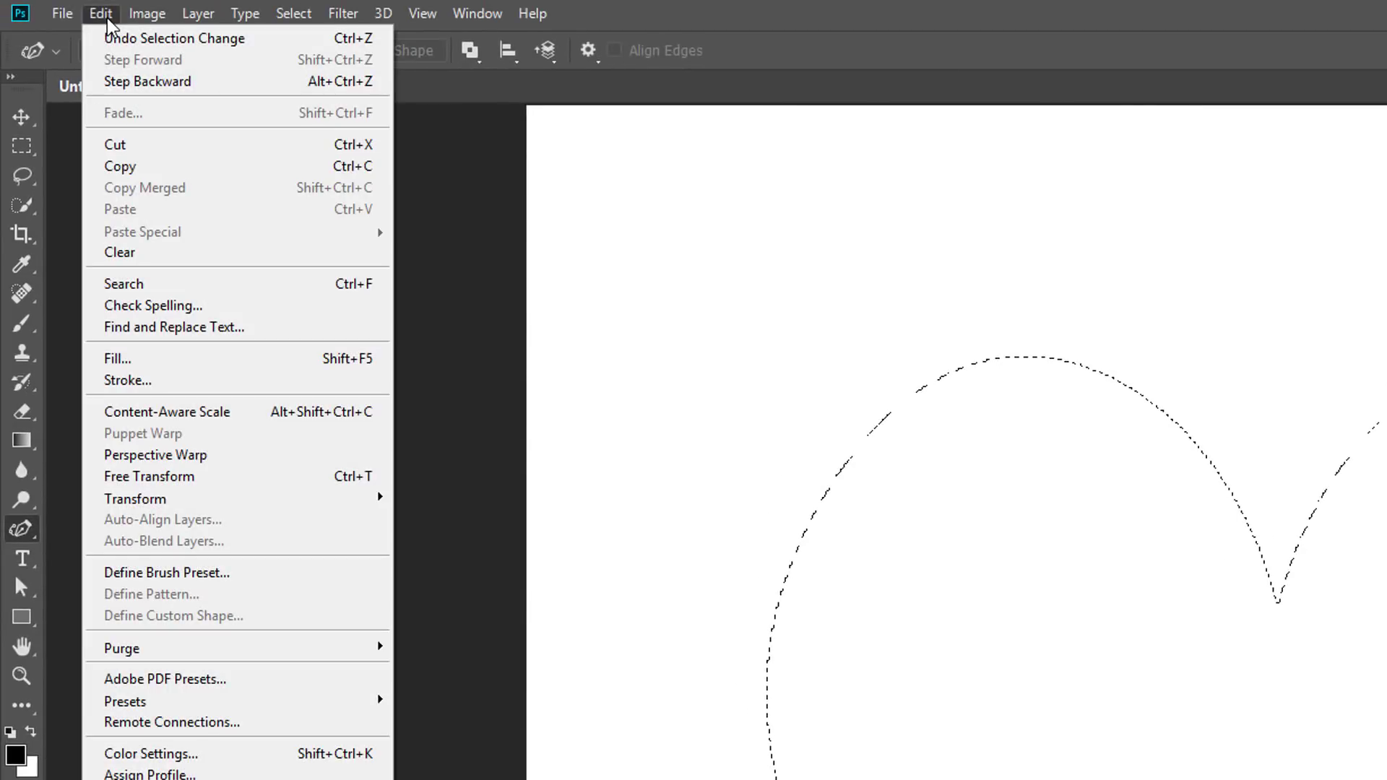
click(264, 41)
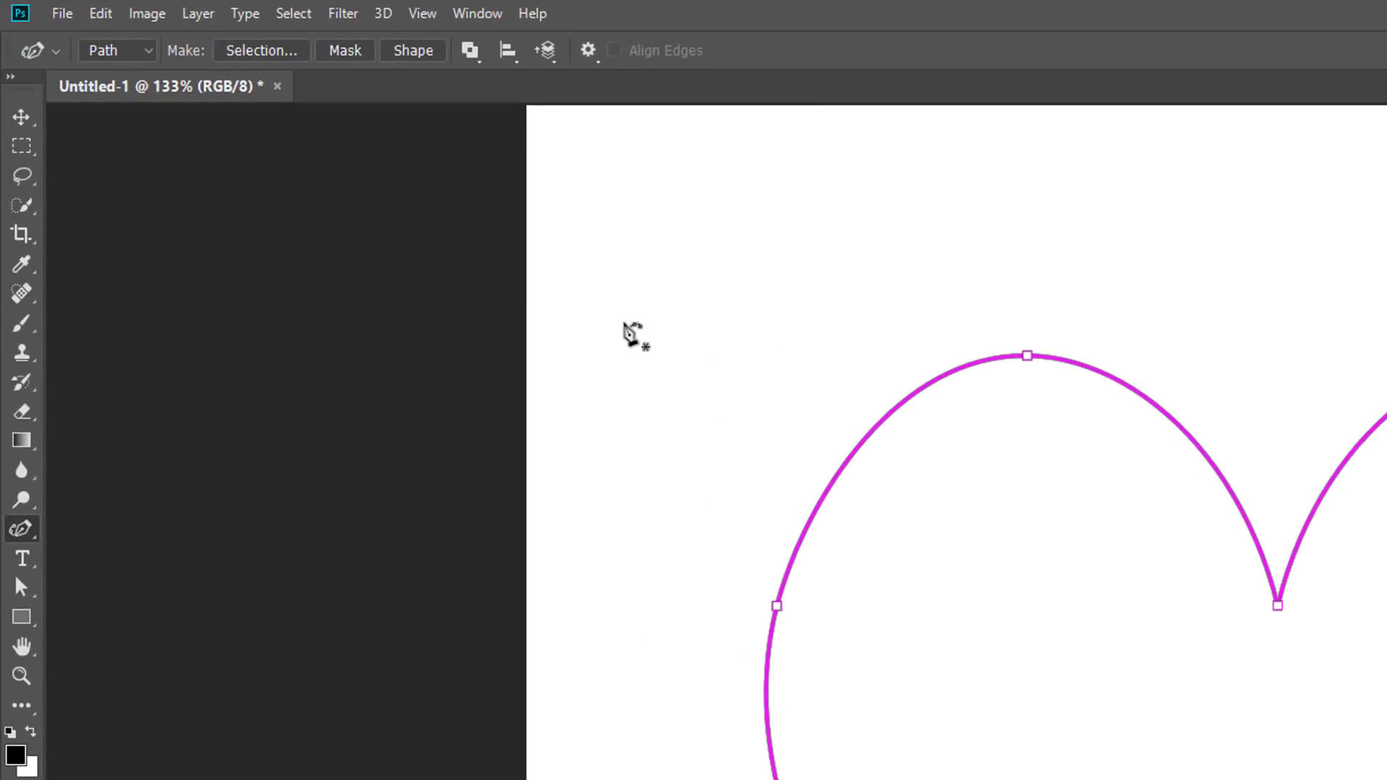
Step: Make a vector mask from the heart path, and undo the added mask
click(371, 54)
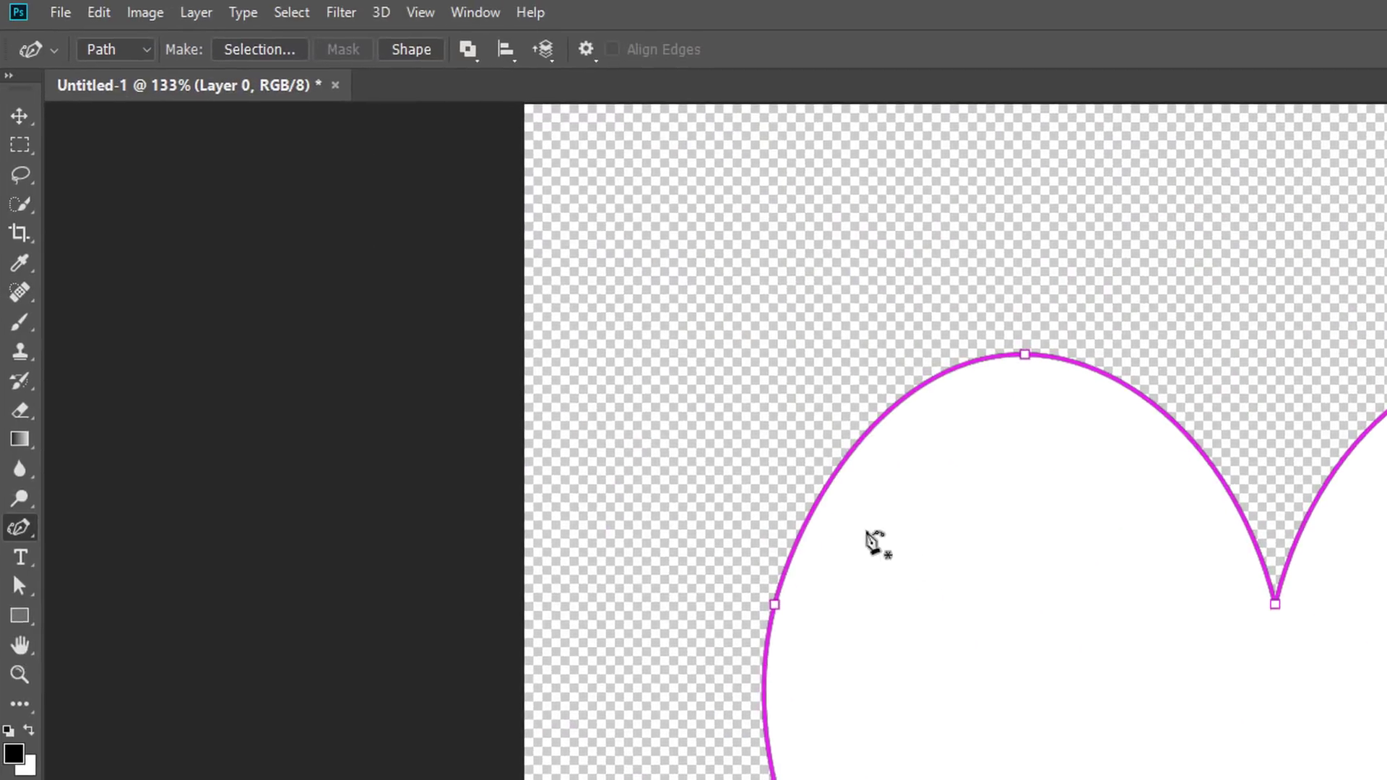
click(107, 15)
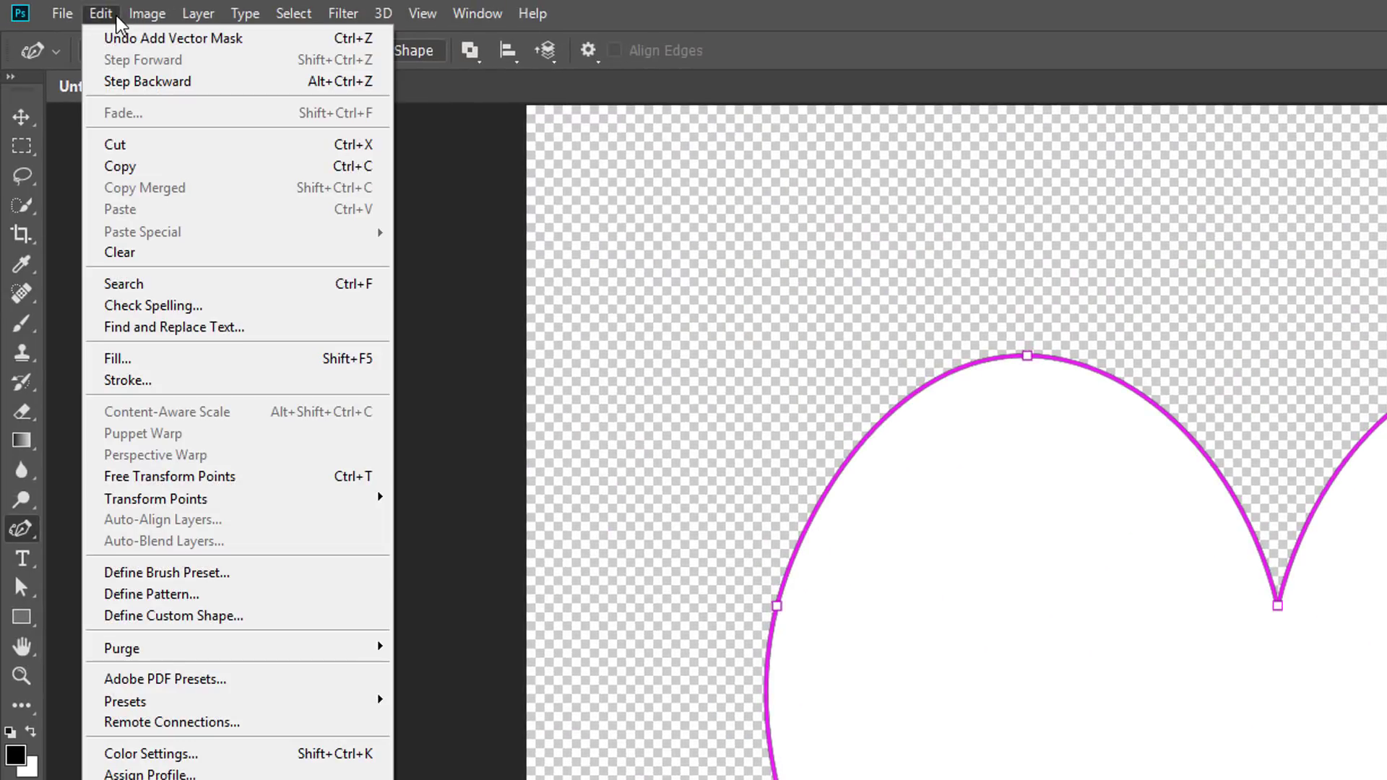
click(263, 39)
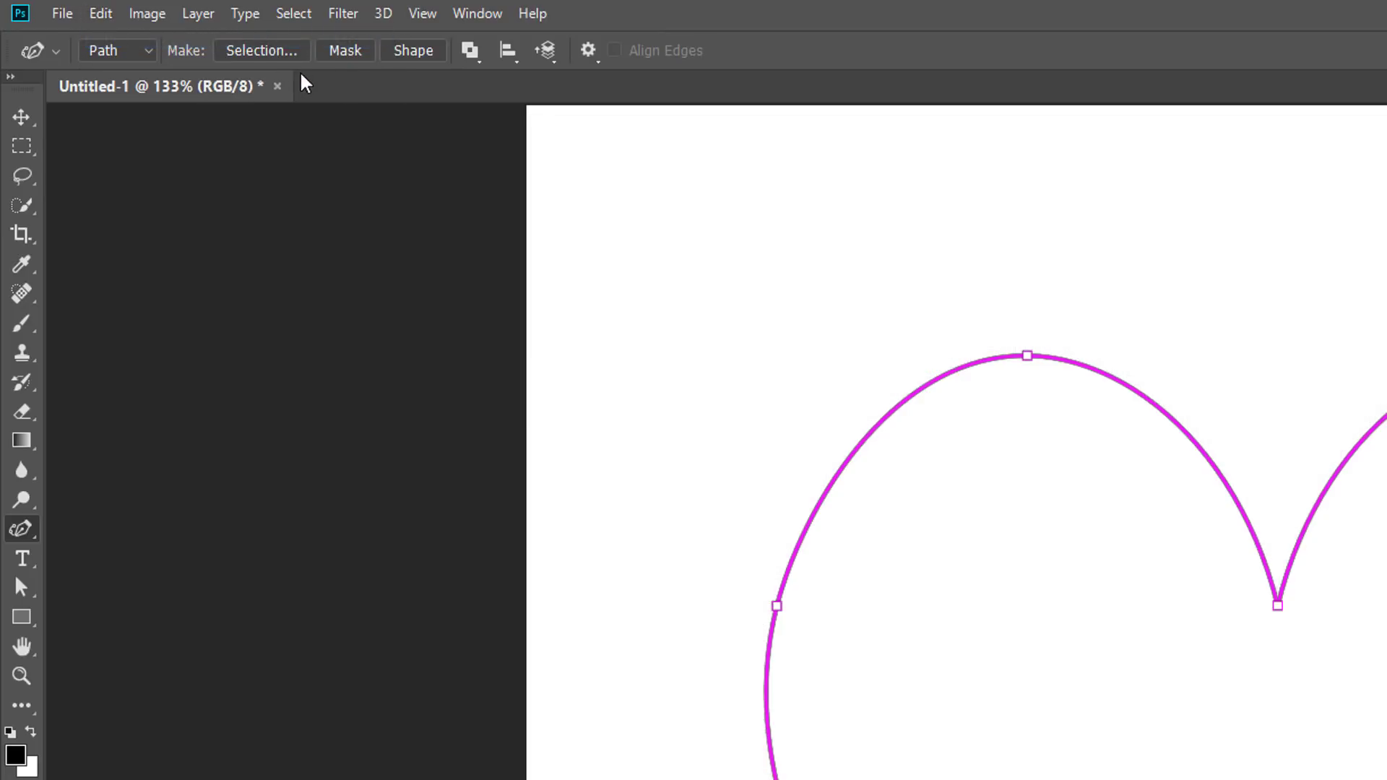
Step: Make a shape layer from the heart path and set its fill color to red #ca2c2c
click(433, 57)
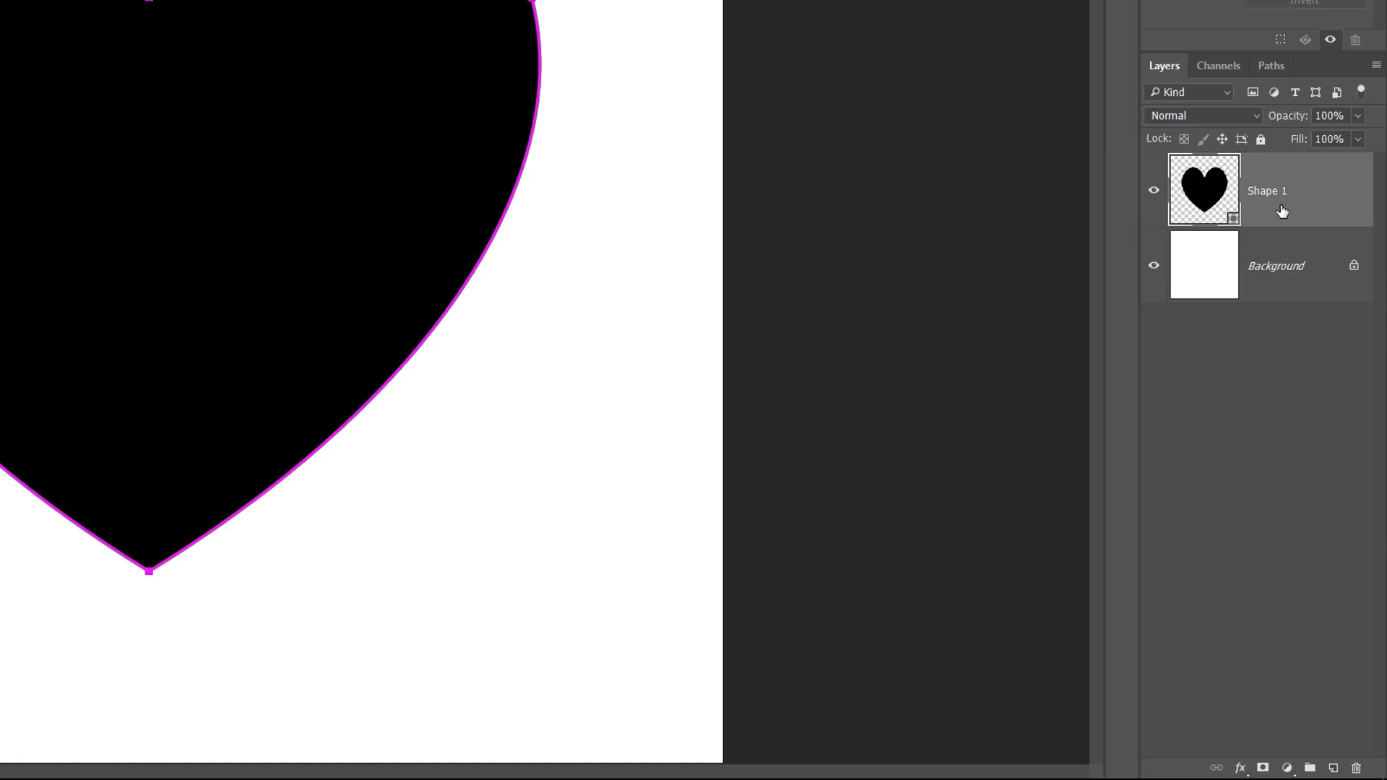
double_click(1206, 190)
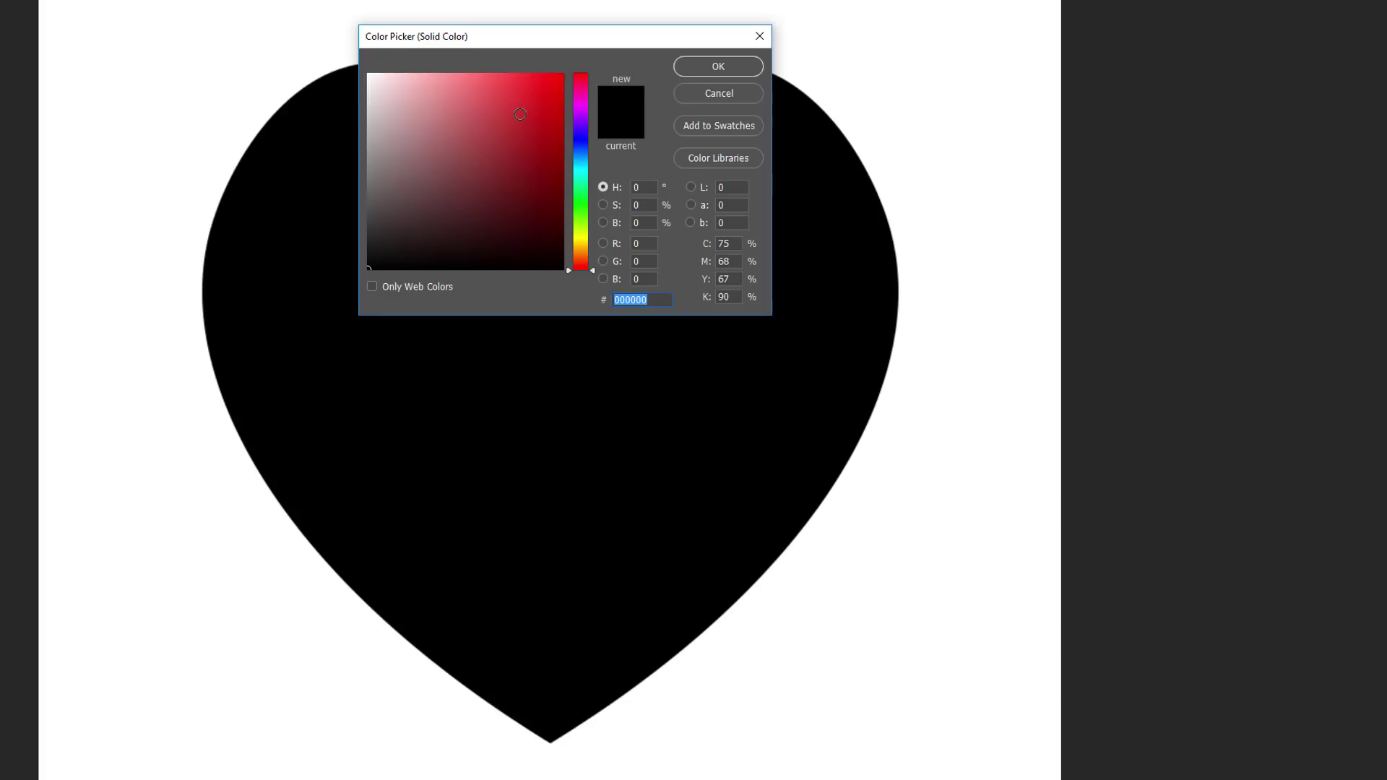
click(520, 113)
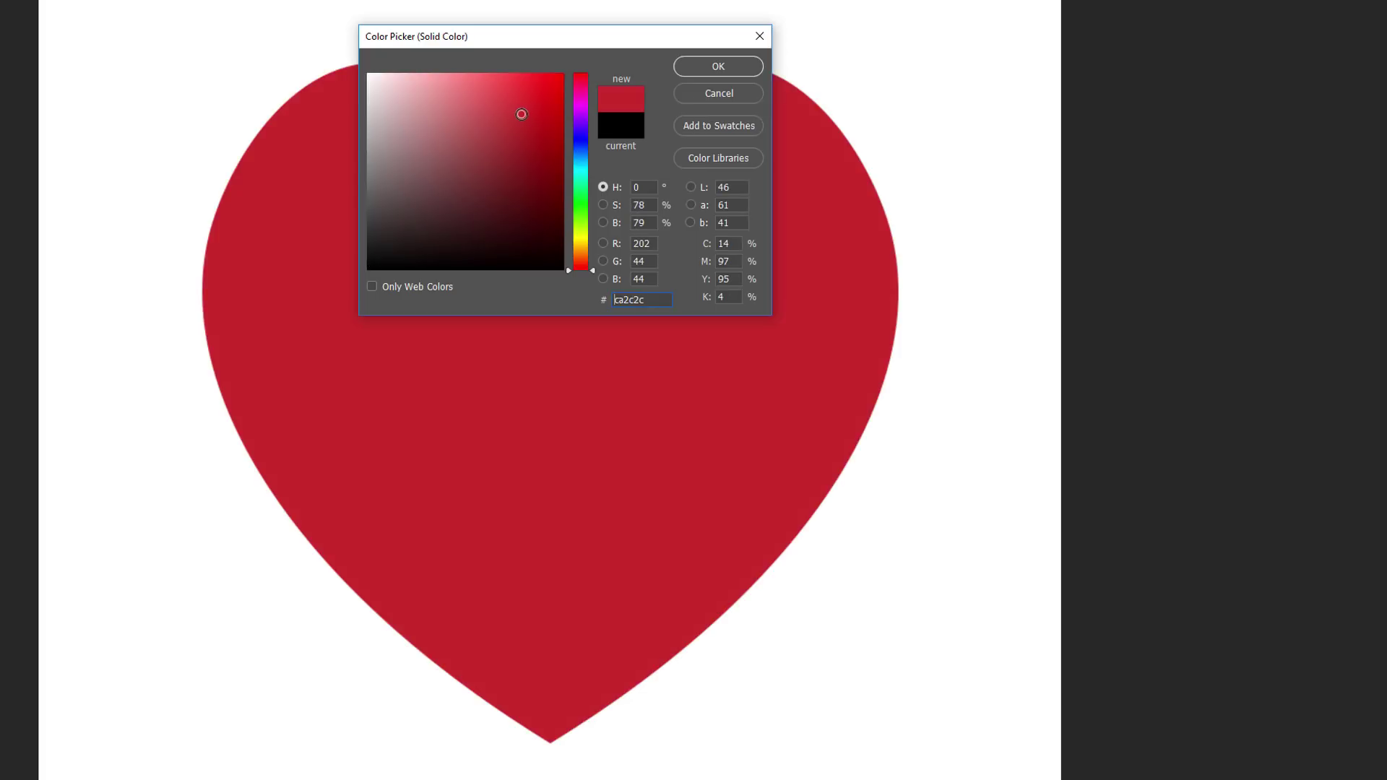
click(739, 68)
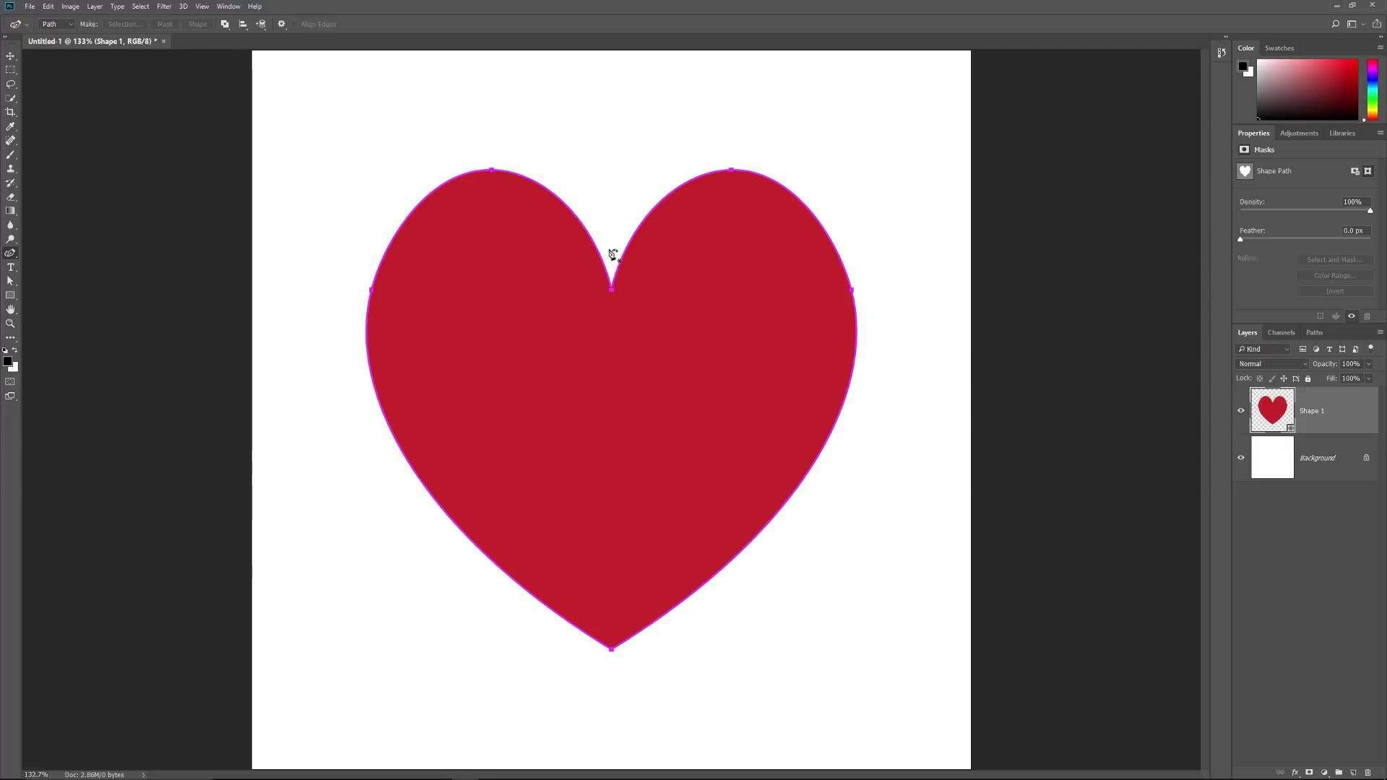
Step: Dismiss the path outline around the red heart and switch to the Rectangular Marquee tool
key(Escape)
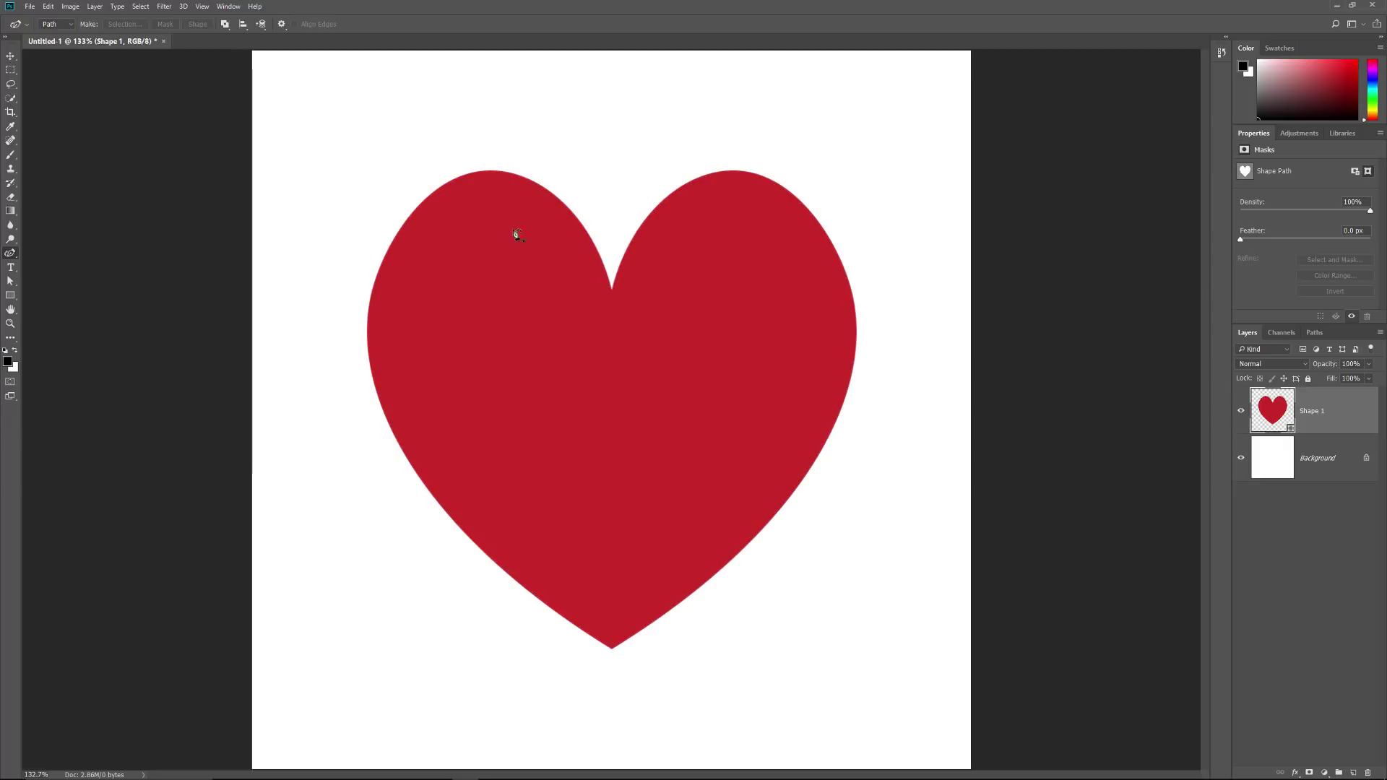
click(11, 70)
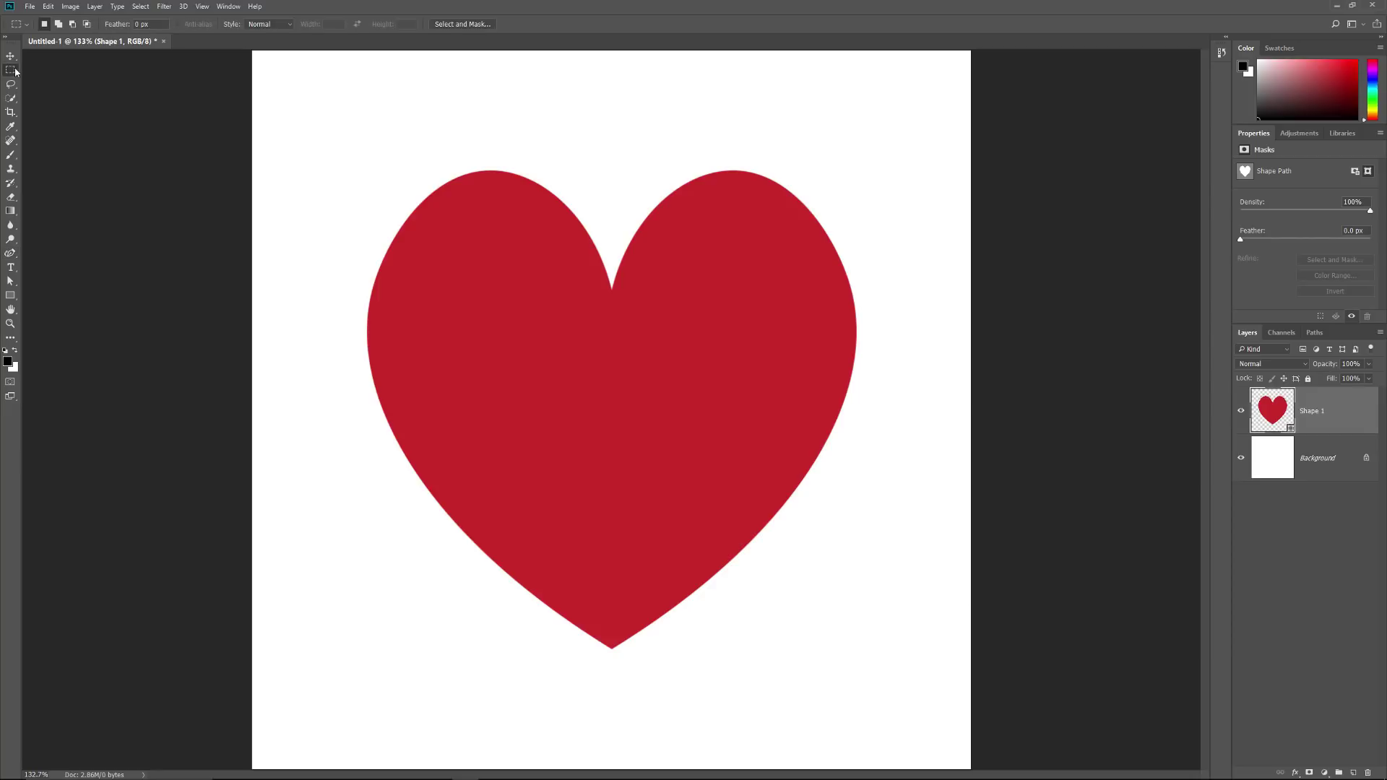